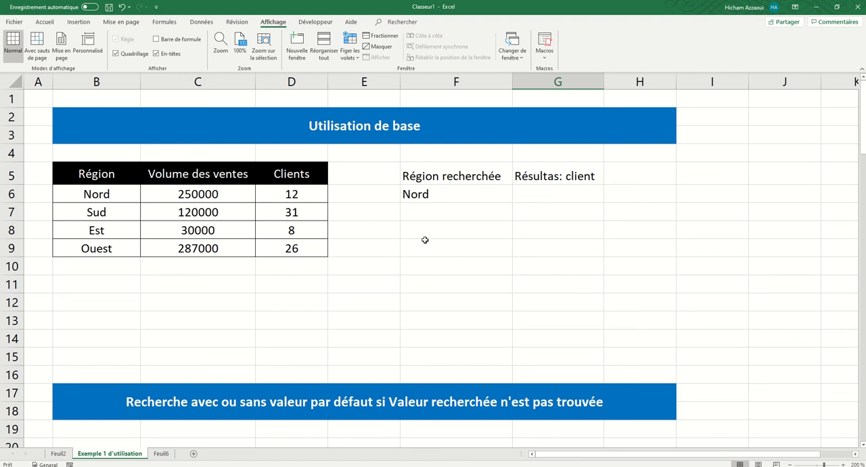
Step: Enter =RECHERCHEV(F6;B6:D9;3;0) in G6 to return the client count for the searched region
{"action": "left_click", "coordinate": [533, 198]}
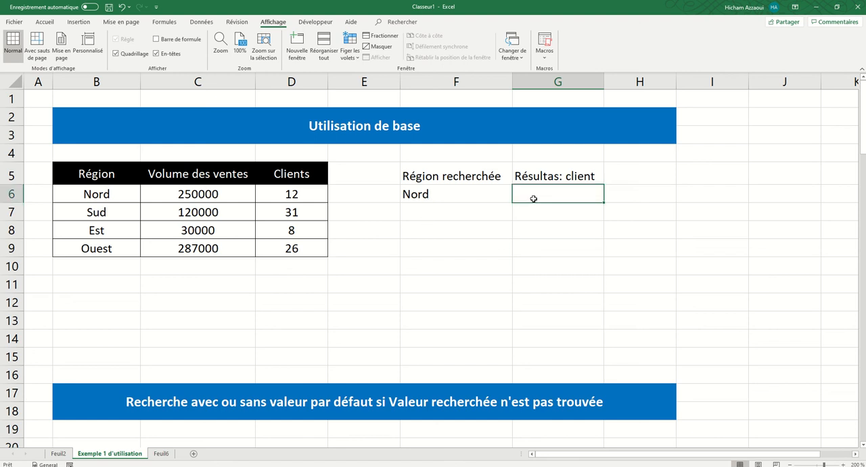
{"action": "type", "text": "=rech"}
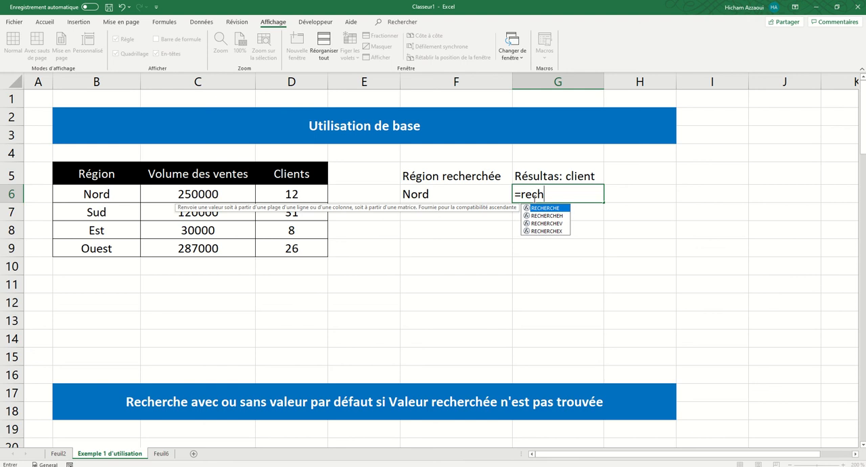
{"action": "double_click", "coordinate": [546, 223]}
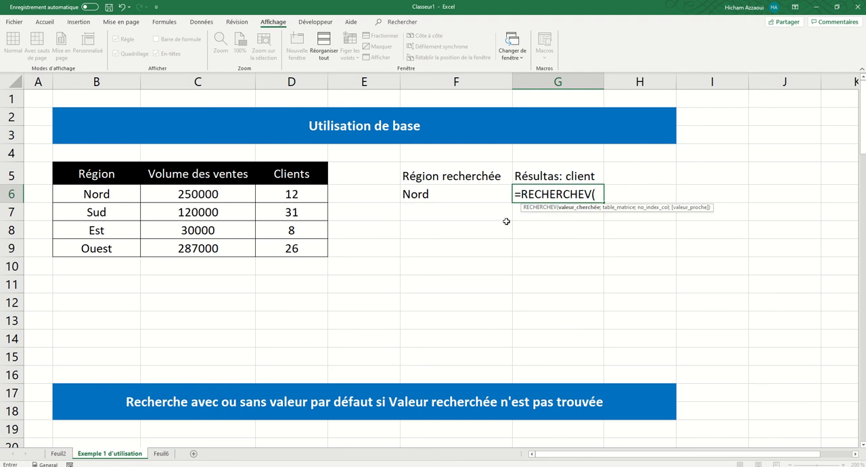
{"action": "left_click", "coordinate": [435, 198]}
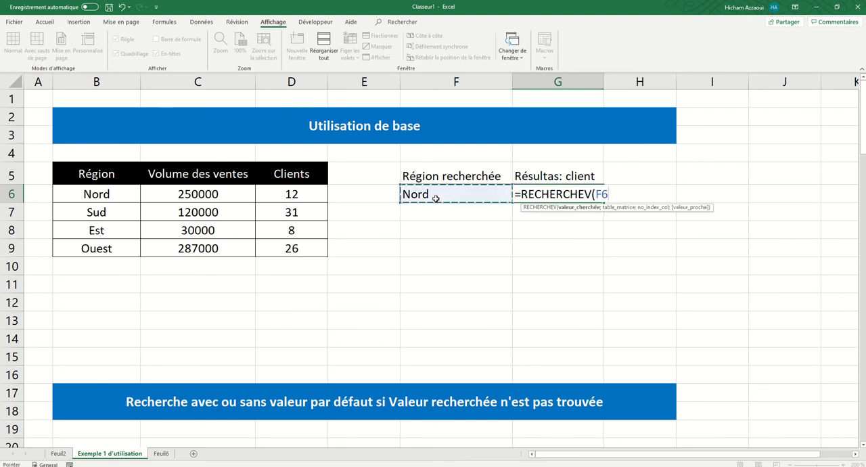
{"action": "type", "text": ";"}
{"action": "left_click_drag", "start_coordinate": [92, 195], "coordinate": [277, 246]}
{"action": "type", "text": ";"}
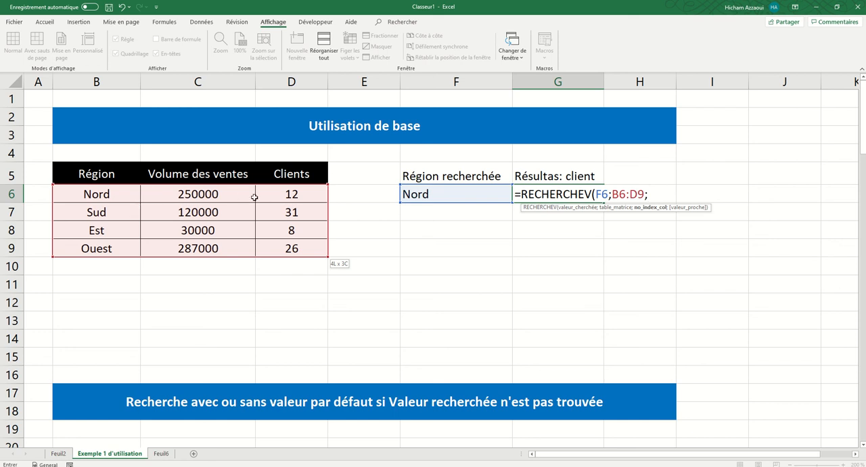
{"action": "type", "text": "3;0"}
{"action": "key", "text": "Return"}
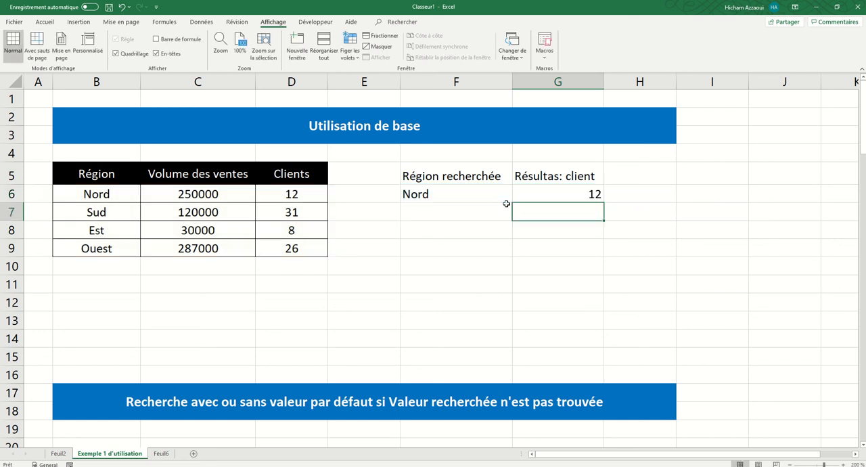
Step: Look up the searched region's client count in G7 with RECHERCHEX, using F6, B6:B9 and D6:D9 as arguments
{"action": "left_click", "coordinate": [531, 196]}
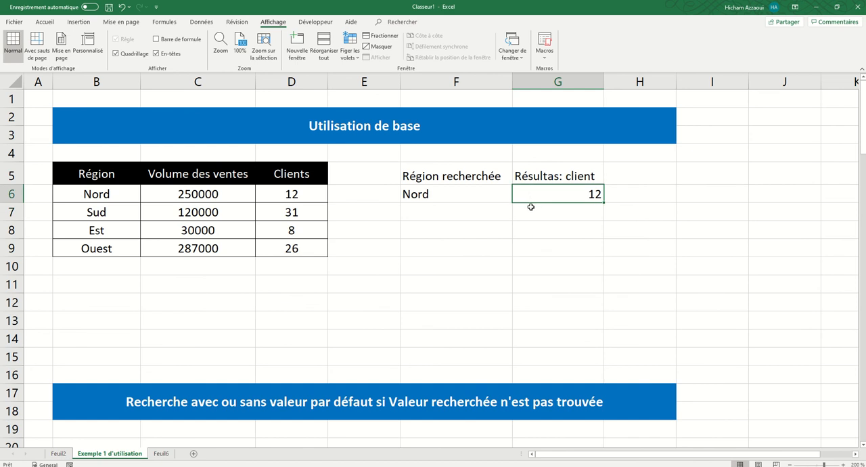
{"action": "left_click", "coordinate": [531, 210]}
{"action": "type", "text": "=rech"}
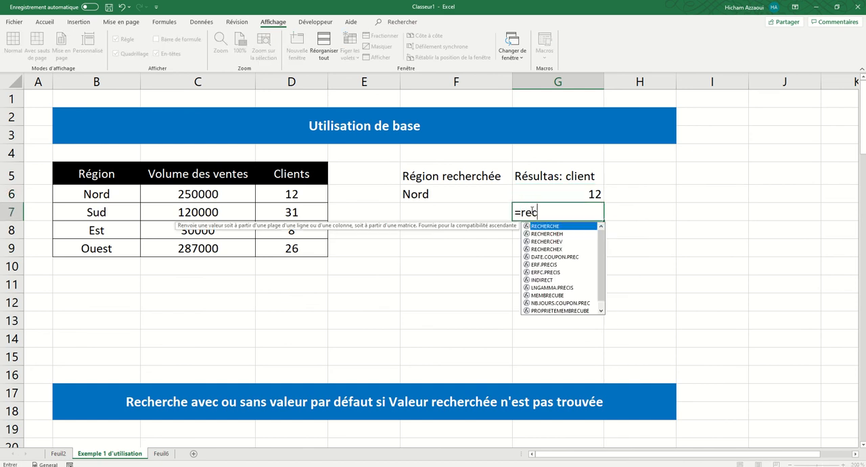
{"action": "double_click", "coordinate": [538, 249]}
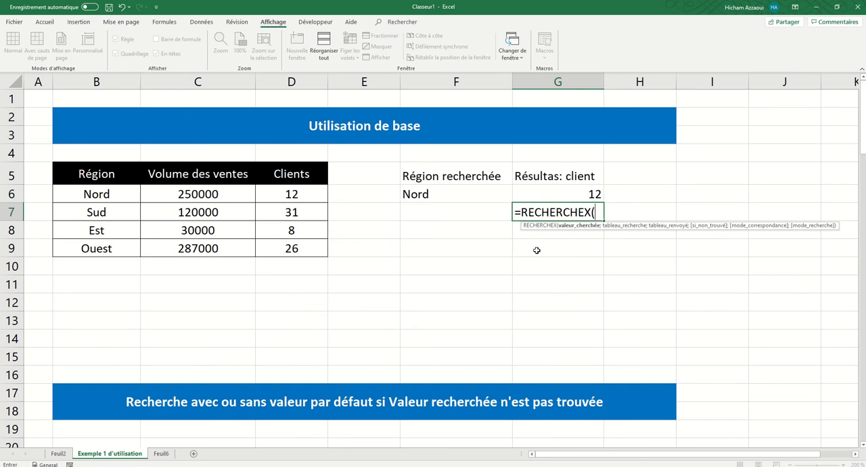
{"action": "left_click", "coordinate": [413, 194]}
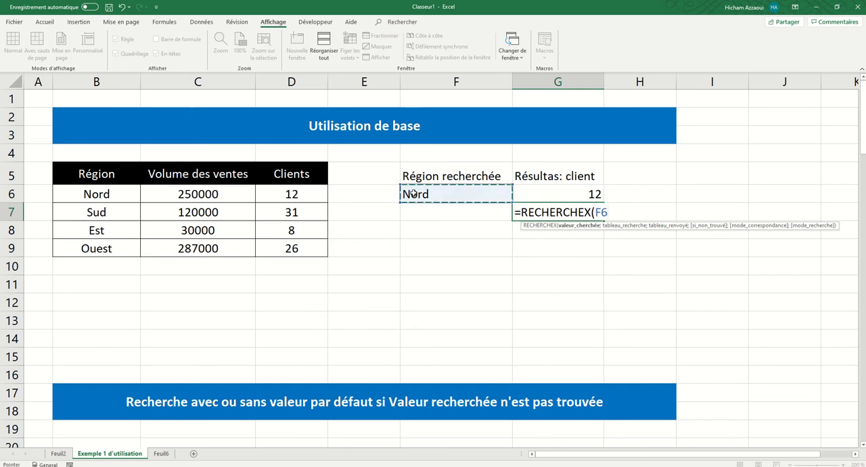
{"action": "type", "text": ";"}
{"action": "left_click_drag", "start_coordinate": [99, 195], "coordinate": [117, 257]}
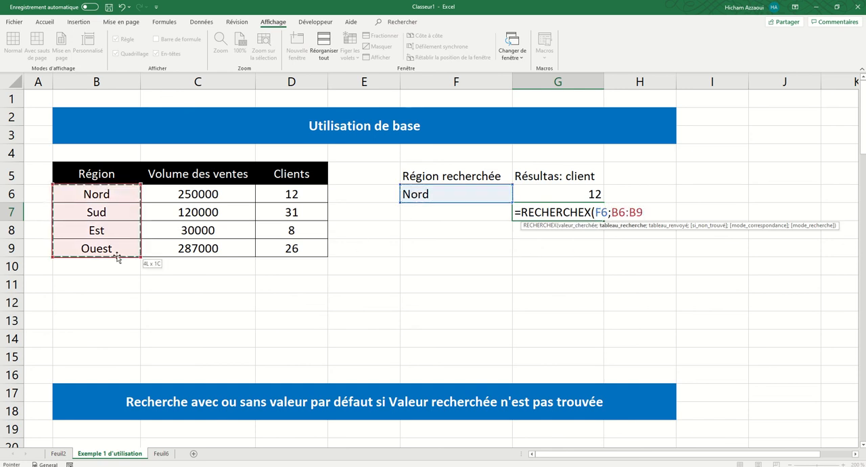
{"action": "type", "text": ";"}
{"action": "left_click", "coordinate": [288, 198]}
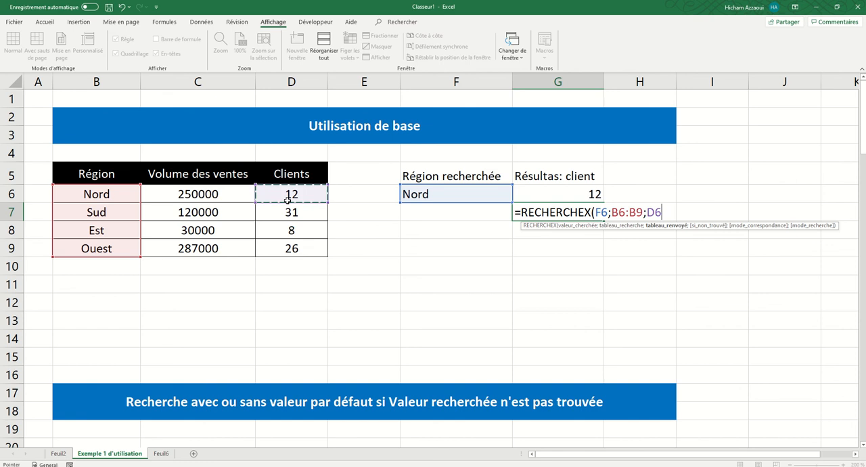
{"action": "left_click_drag", "start_coordinate": [287, 201], "coordinate": [300, 258]}
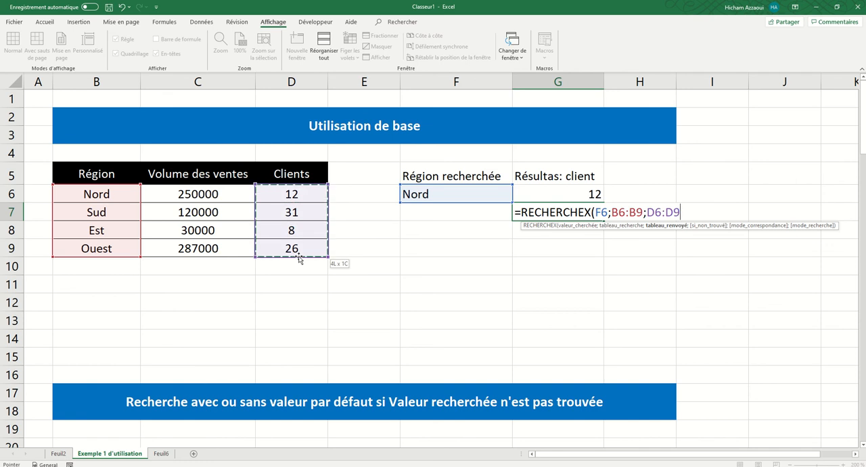
{"action": "key", "text": "Return"}
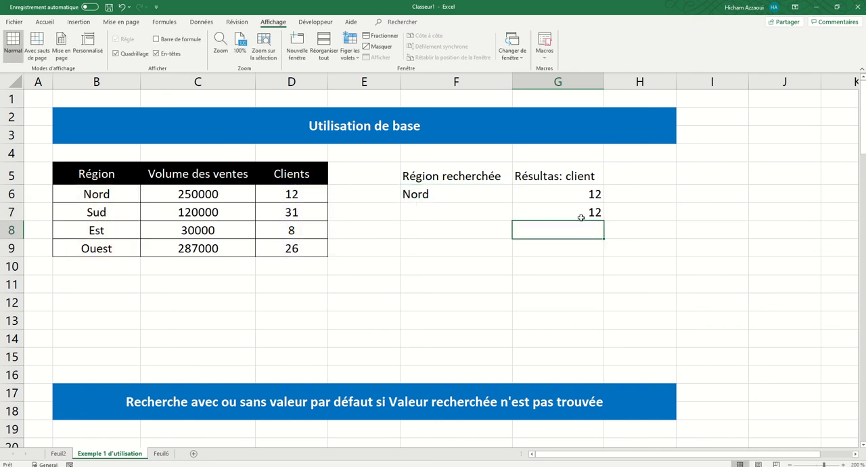
Step: Rewrite the formula in G7 as =RECHERCHEX(F6;B6:B9;D6:D9)
{"action": "left_click", "coordinate": [581, 210]}
{"action": "type", "text": "=rech"}
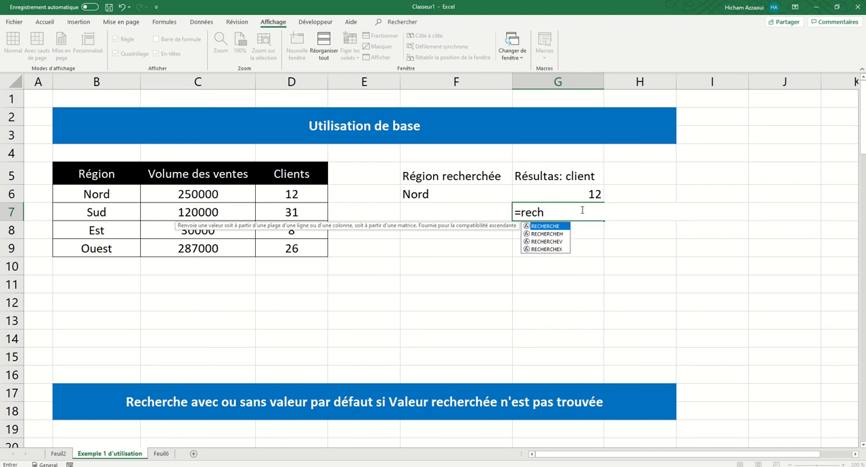
{"action": "left_click", "coordinate": [545, 249]}
{"action": "double_click", "coordinate": [545, 249]}
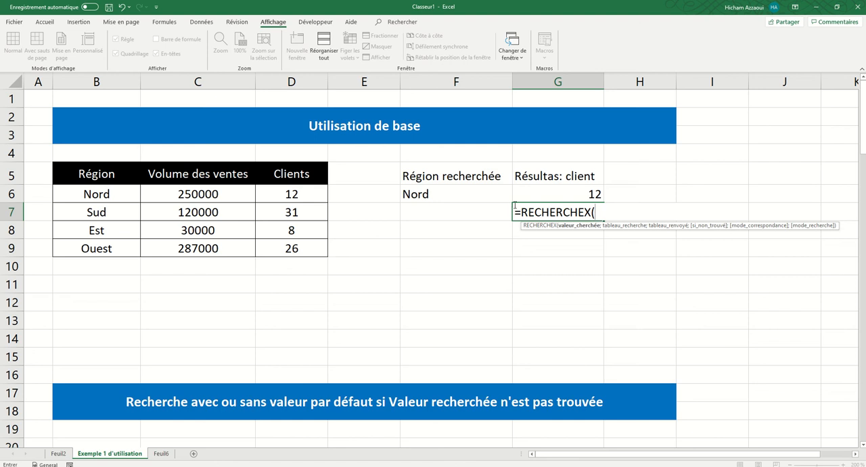
{"action": "left_click", "coordinate": [416, 193]}
{"action": "type", "text": ";"}
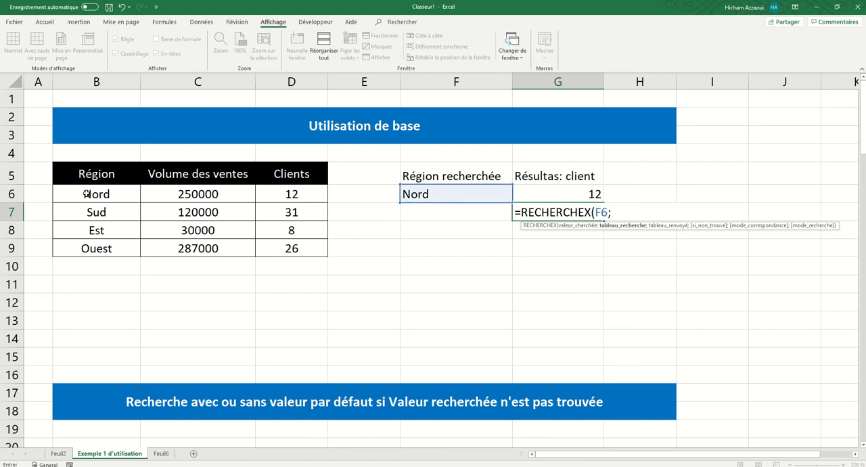
{"action": "left_click_drag", "start_coordinate": [87, 193], "coordinate": [115, 248]}
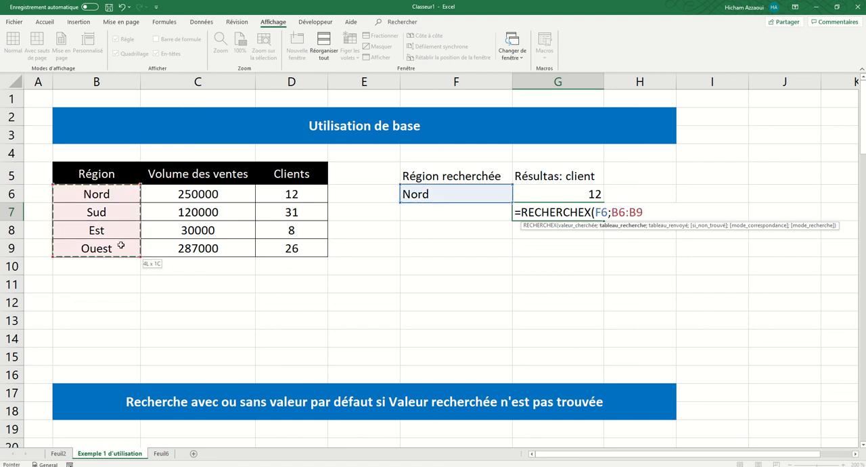
{"action": "type", "text": ";"}
{"action": "left_click_drag", "start_coordinate": [288, 193], "coordinate": [286, 248]}
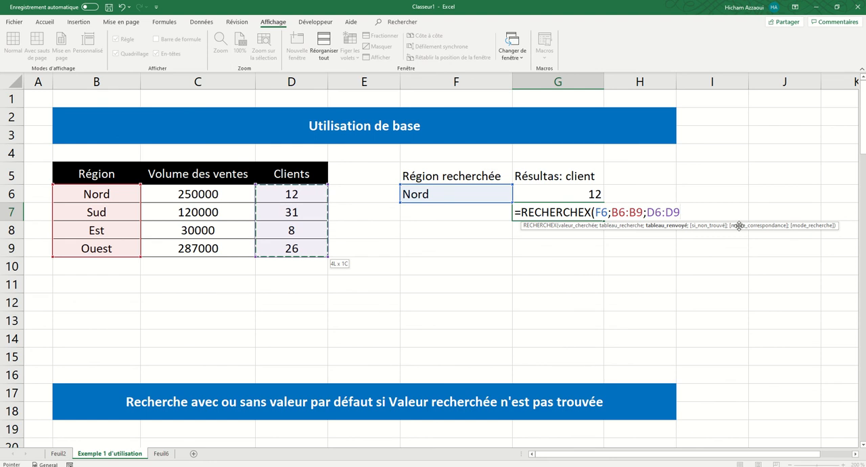
{"action": "type", "text": ")"}
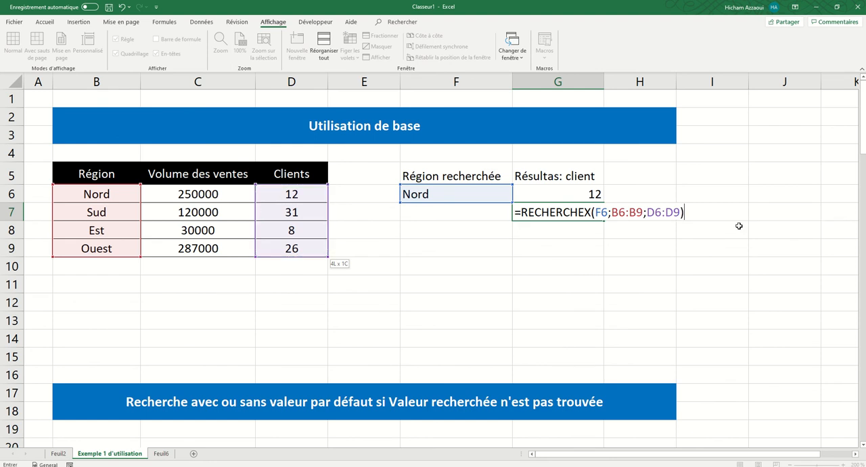
{"action": "key", "text": "Return"}
Step: Compare the lookup results in G6 and G7, and show the formula bar to inspect the RECHERCHEV formula in G6
{"action": "left_click", "coordinate": [558, 209]}
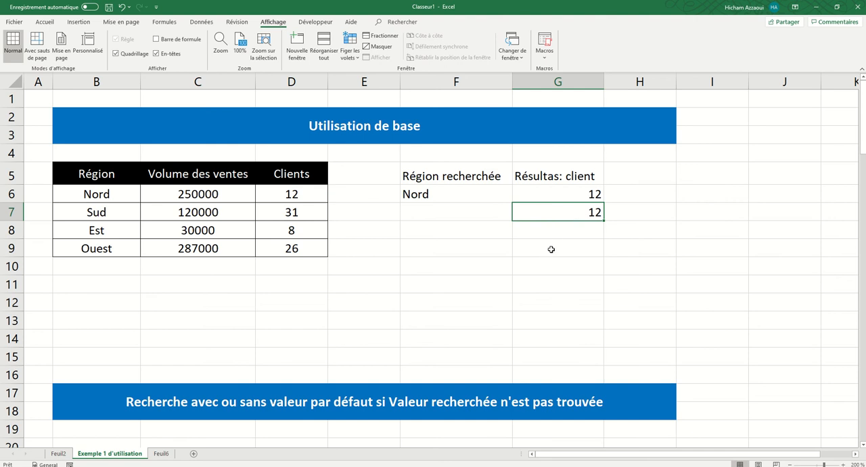
{"action": "left_click", "coordinate": [572, 196]}
{"action": "left_click", "coordinate": [563, 212]}
{"action": "left_click", "coordinate": [558, 195]}
{"action": "left_click", "coordinate": [561, 210]}
{"action": "left_click", "coordinate": [559, 196]}
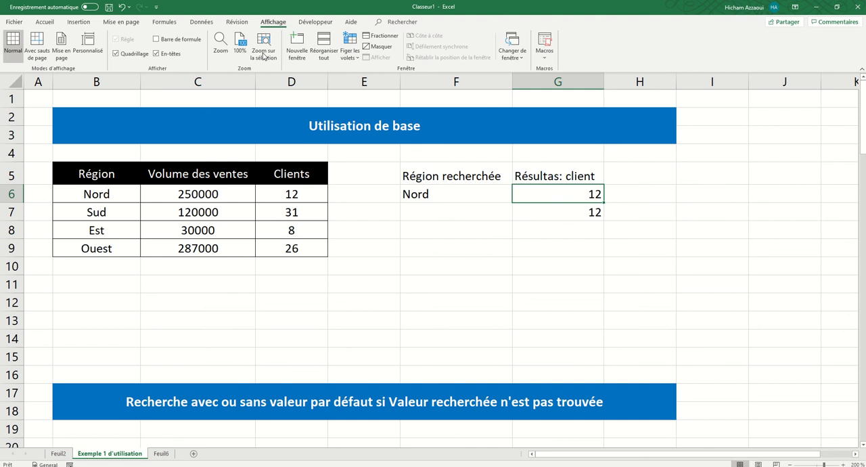
{"action": "left_click", "coordinate": [156, 39]}
{"action": "left_click_drag", "start_coordinate": [162, 85], "coordinate": [135, 84]}
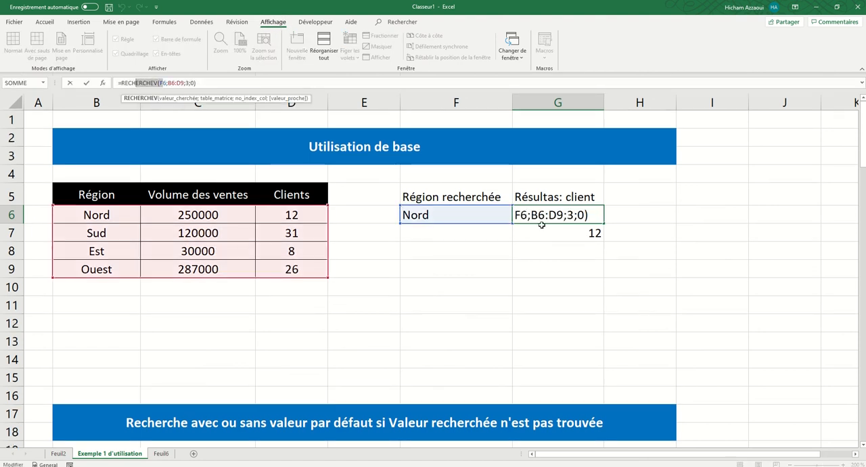
{"action": "key", "text": "Escape"}
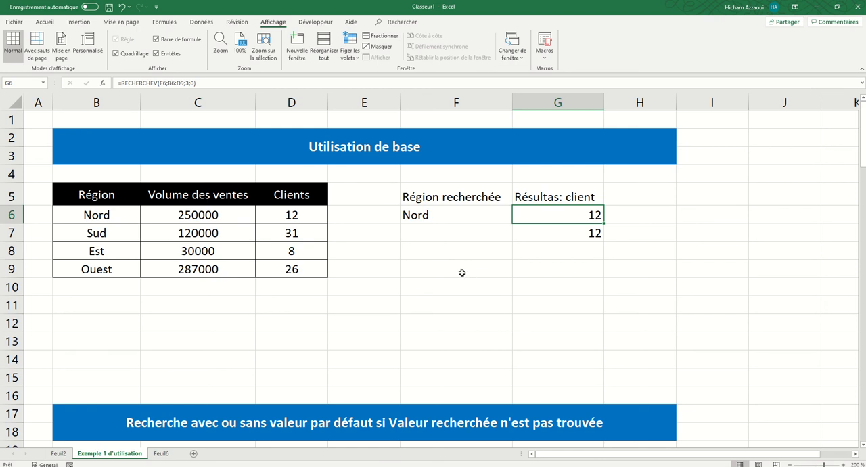
Step: Examine the default-value lookup example, checking the searched client ID in H22 and the formulas behind J28 and J33
{"action": "scroll", "coordinate": [462, 272], "scroll_direction": "down", "scroll_amount": 3}
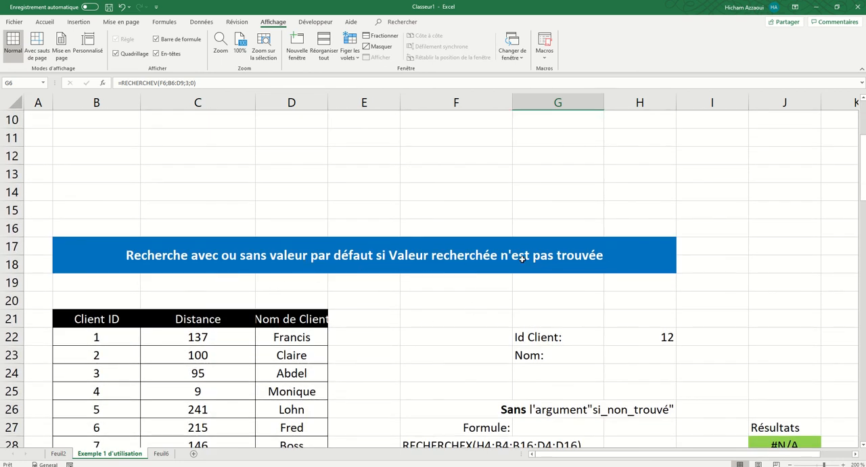
{"action": "scroll", "coordinate": [522, 259], "scroll_direction": "down", "scroll_amount": 1}
{"action": "scroll", "coordinate": [522, 259], "scroll_direction": "up", "scroll_amount": 3}
{"action": "scroll", "coordinate": [522, 260], "scroll_direction": "down", "scroll_amount": 5}
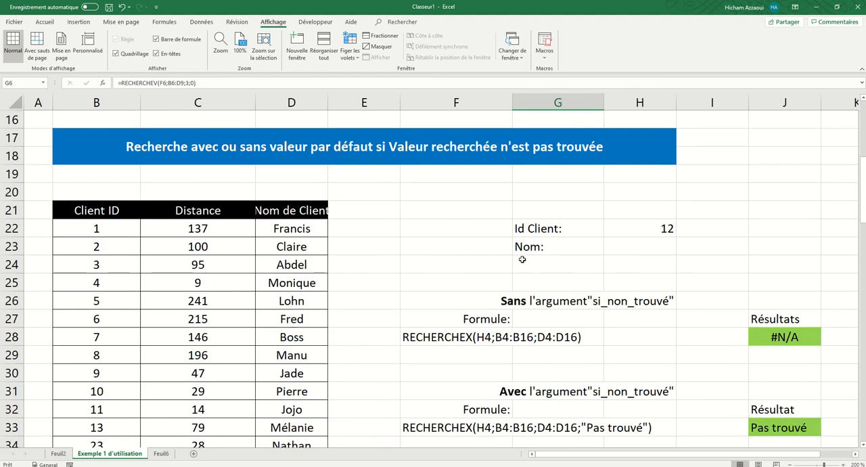
{"action": "scroll", "coordinate": [522, 259], "scroll_direction": "down", "scroll_amount": 1}
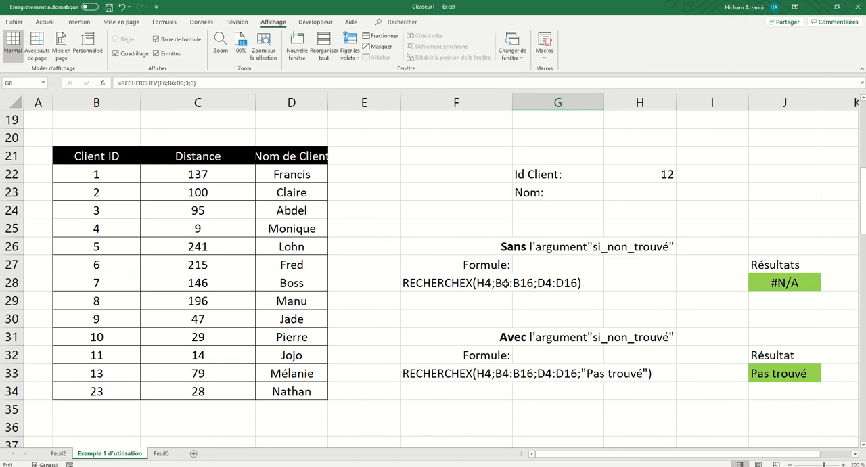
{"action": "left_click", "coordinate": [771, 280]}
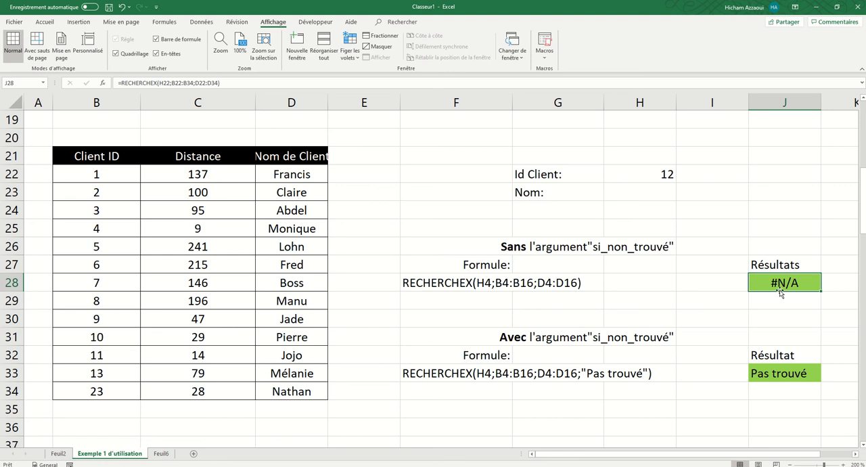
{"action": "left_click", "coordinate": [775, 374]}
{"action": "left_click", "coordinate": [777, 286]}
{"action": "left_click", "coordinate": [539, 191]}
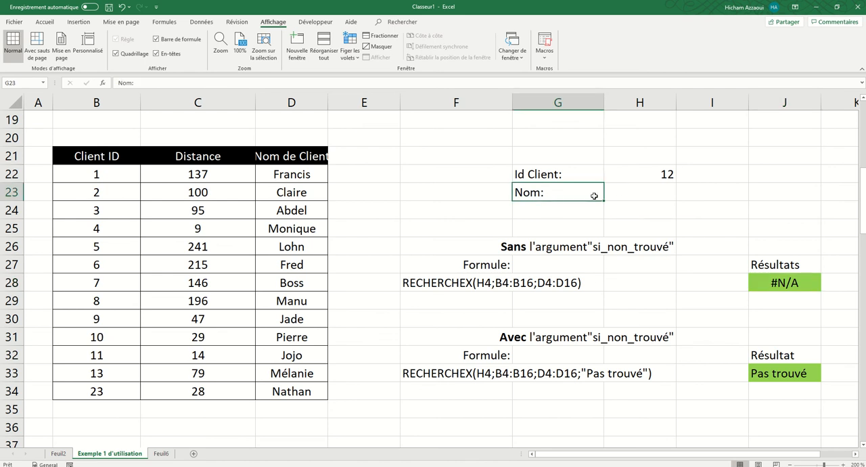
{"action": "left_click", "coordinate": [658, 175]}
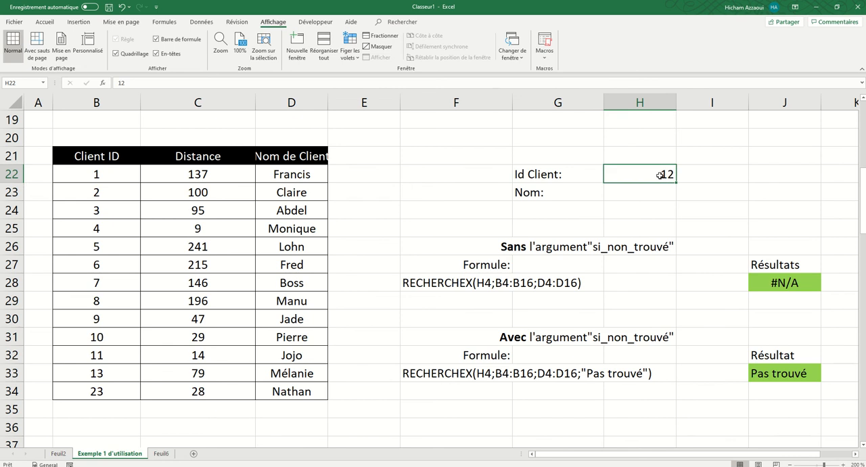
Step: Review the client table's columns and fit column D's width to the "Nom de Client" header
{"action": "left_click_drag", "start_coordinate": [68, 168], "coordinate": [111, 387]}
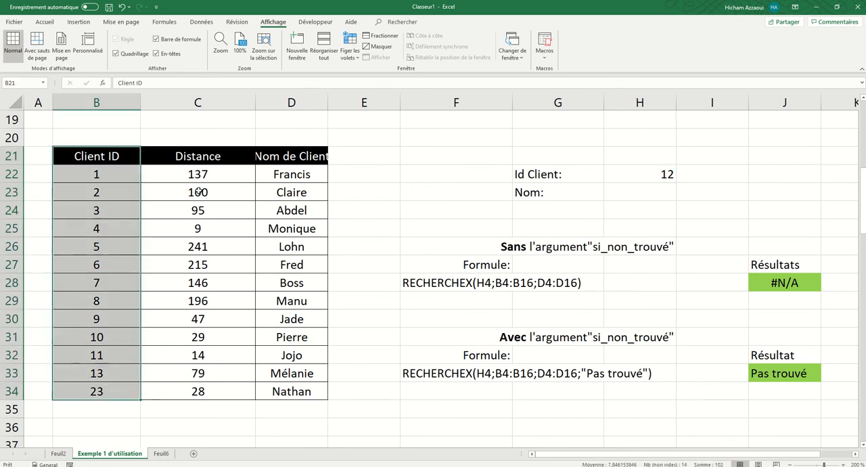
{"action": "left_click", "coordinate": [203, 161]}
{"action": "left_click_drag", "start_coordinate": [217, 246], "coordinate": [226, 389]}
{"action": "left_click_drag", "start_coordinate": [305, 165], "coordinate": [301, 391]}
{"action": "double_click", "coordinate": [327, 102]}
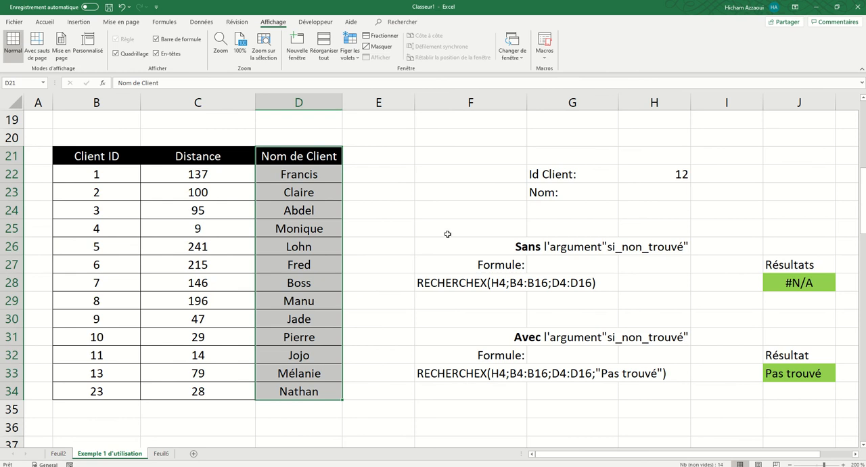
Step: Check the client ID in H22 against the Client ID list B22:B34 and inspect the formula in J28
{"action": "left_click", "coordinate": [676, 173]}
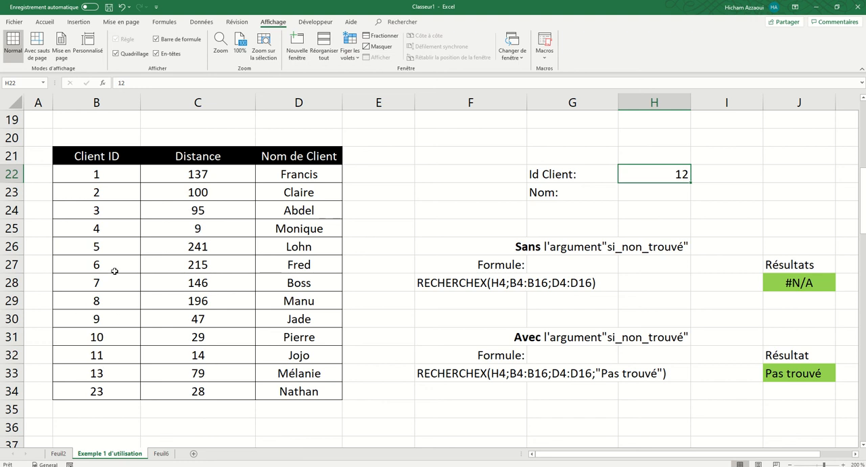
{"action": "left_click_drag", "start_coordinate": [99, 177], "coordinate": [99, 192]}
{"action": "left_click_drag", "start_coordinate": [103, 286], "coordinate": [146, 391]}
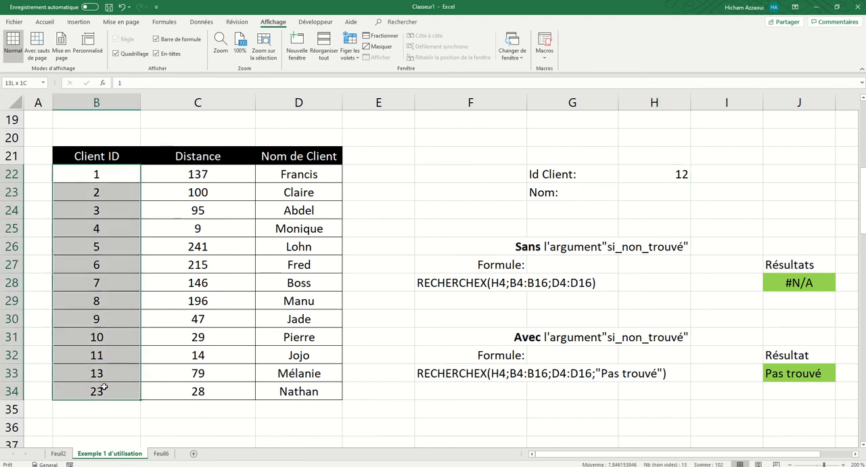
{"action": "left_click", "coordinate": [784, 284]}
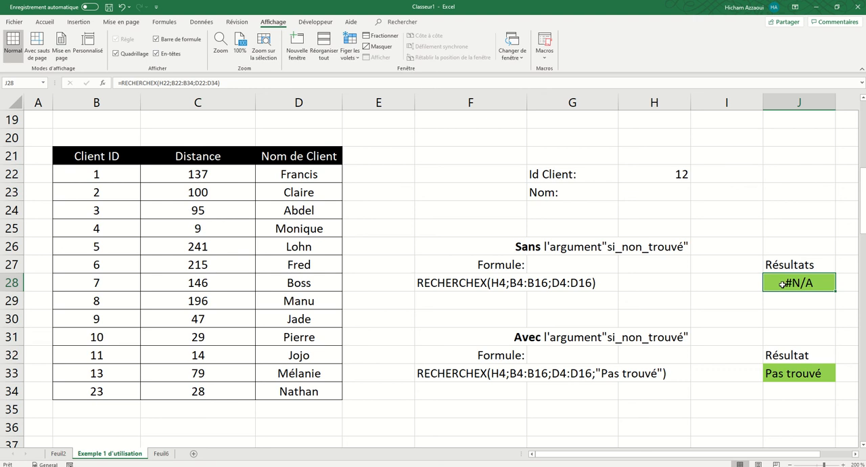
Step: Enter =RECHERCHEV(H22;B22:D34;3;0) in J28 to look up the client name with an exact match
{"action": "type", "text": "=r"}
{"action": "key", "text": "BackSpace"}
{"action": "type", "text": "rech"}
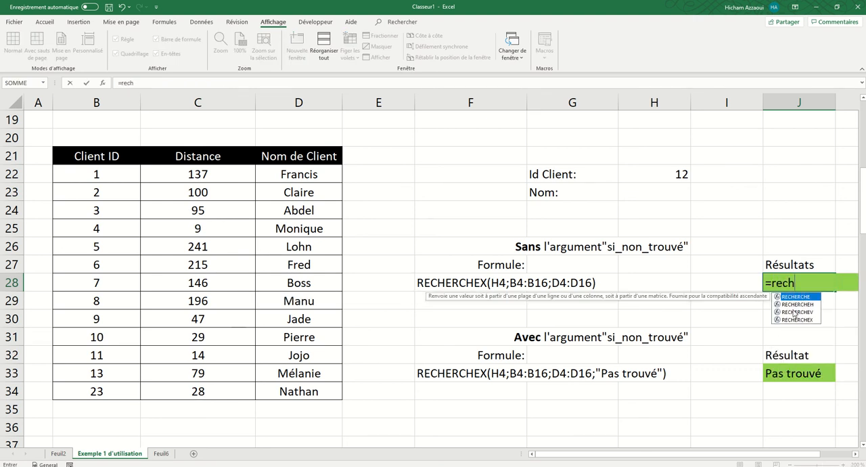
{"action": "double_click", "coordinate": [798, 312]}
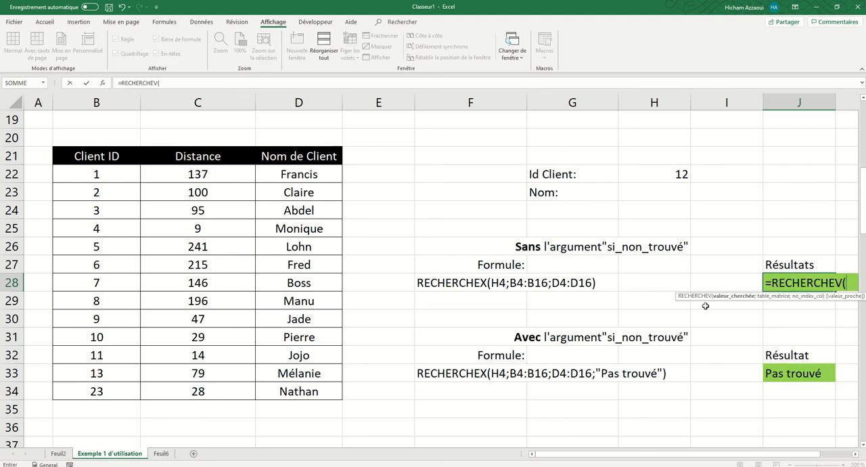
{"action": "left_click", "coordinate": [664, 170]}
{"action": "type", "text": ";"}
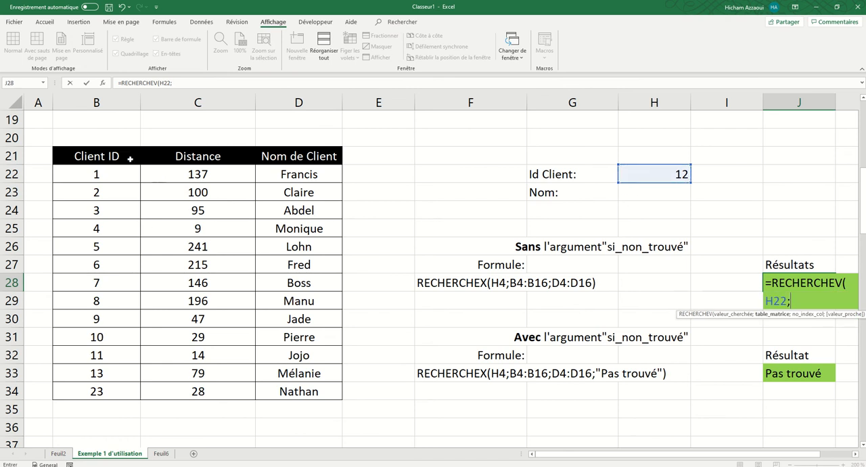
{"action": "left_click_drag", "start_coordinate": [105, 170], "coordinate": [313, 386]}
{"action": "type", "text": ";3;0"}
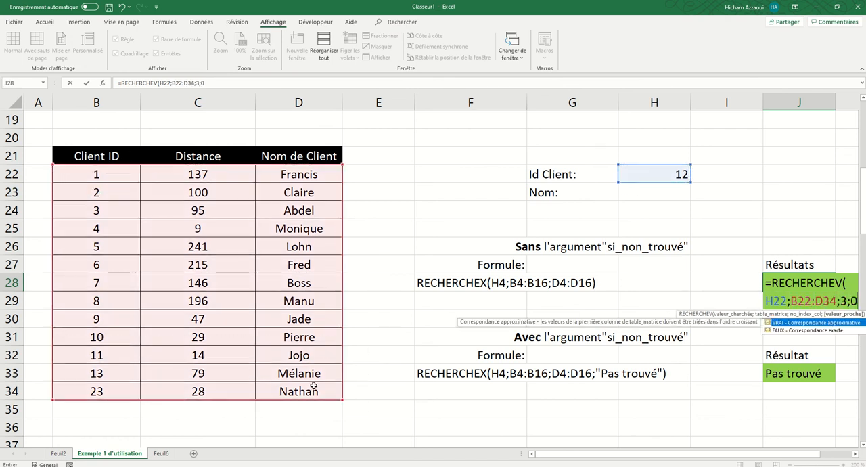
{"action": "key", "text": "Return"}
Step: Replace J28's formula with =RECHERCHEX(H22;B22:B34;D22:D34), without the si_non_trouvé argument
{"action": "left_click", "coordinate": [789, 278]}
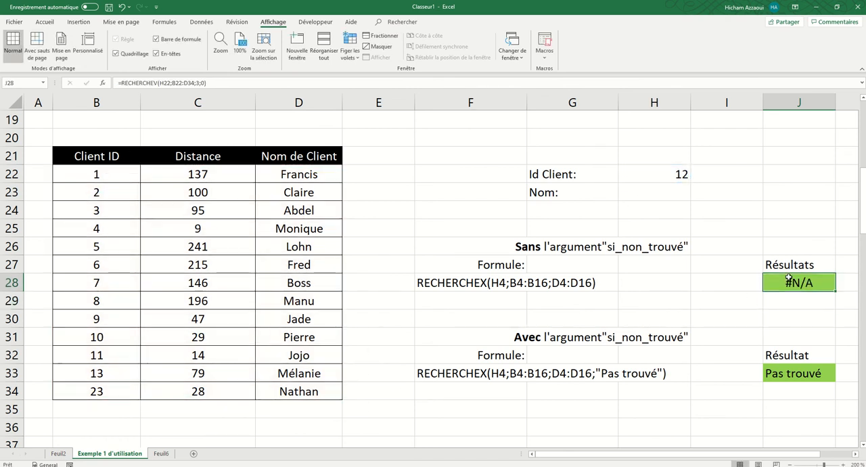
{"action": "type", "text": "=rech"}
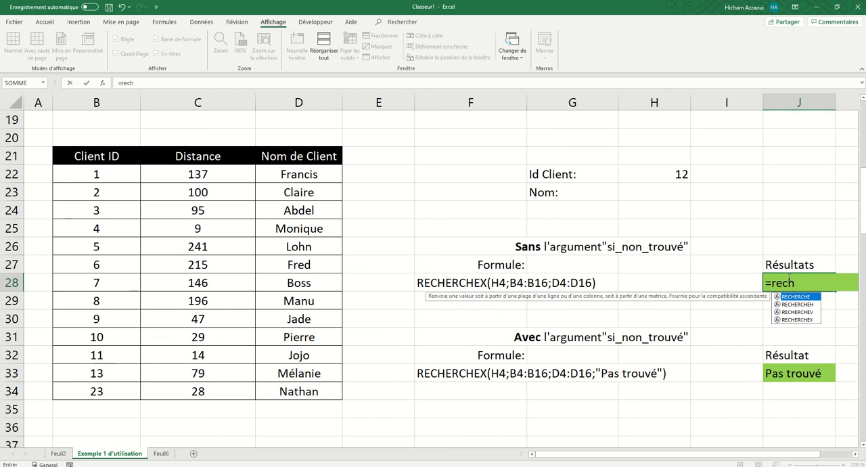
{"action": "double_click", "coordinate": [798, 319]}
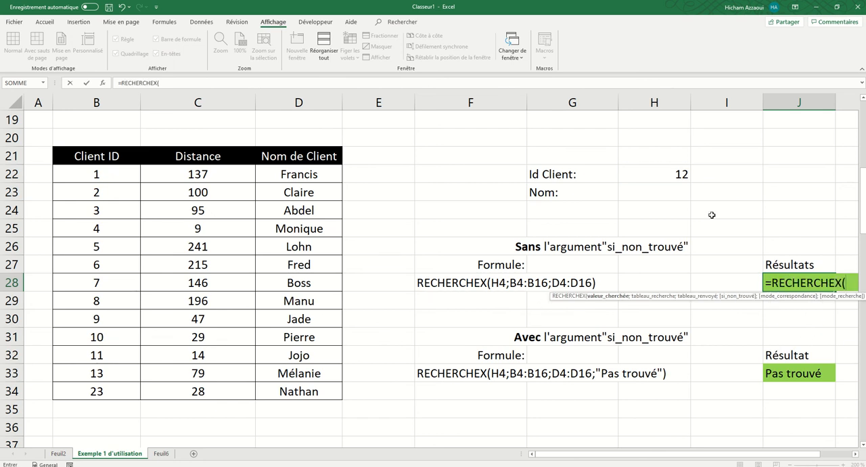
{"action": "left_click", "coordinate": [677, 174]}
{"action": "type", "text": ";"}
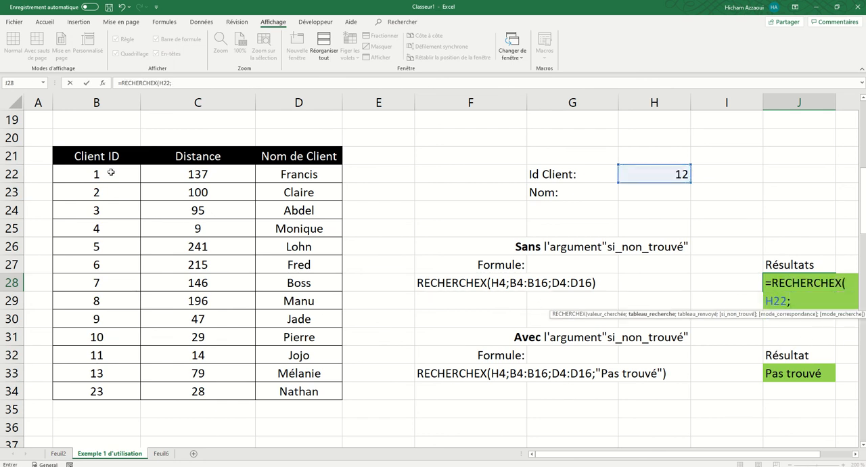
{"action": "left_click_drag", "start_coordinate": [112, 174], "coordinate": [101, 393]}
{"action": "type", "text": ";"}
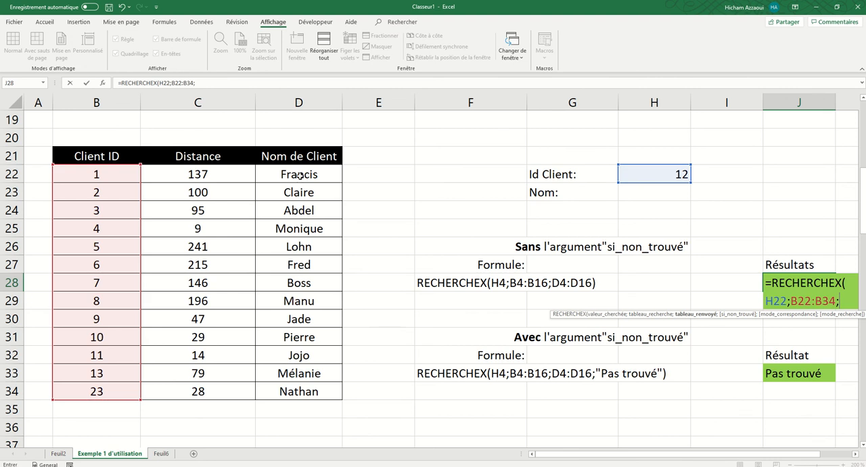
{"action": "left_click_drag", "start_coordinate": [299, 174], "coordinate": [301, 390]}
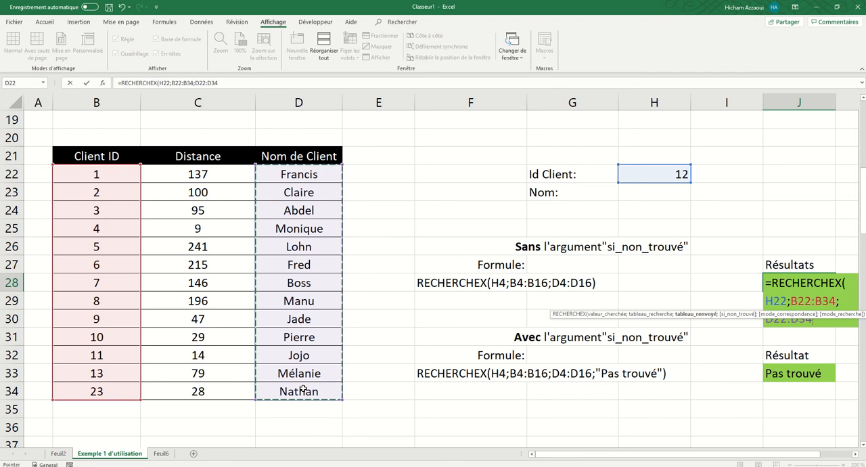
{"action": "key", "text": "Return"}
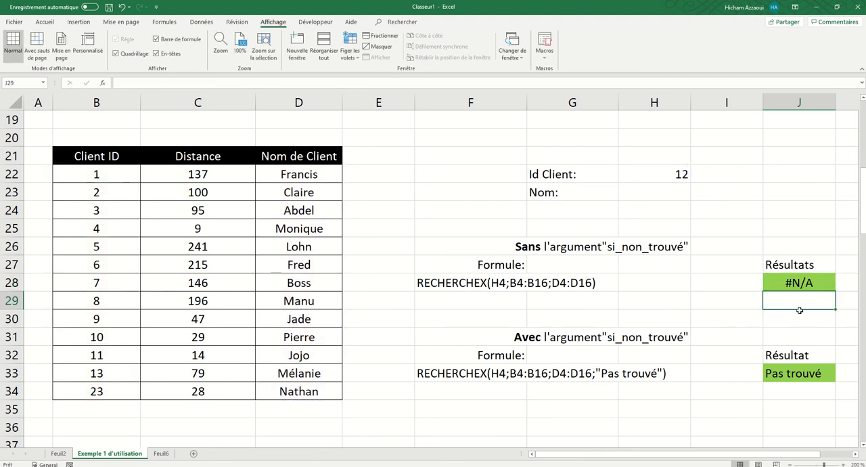
{"action": "left_click", "coordinate": [804, 283]}
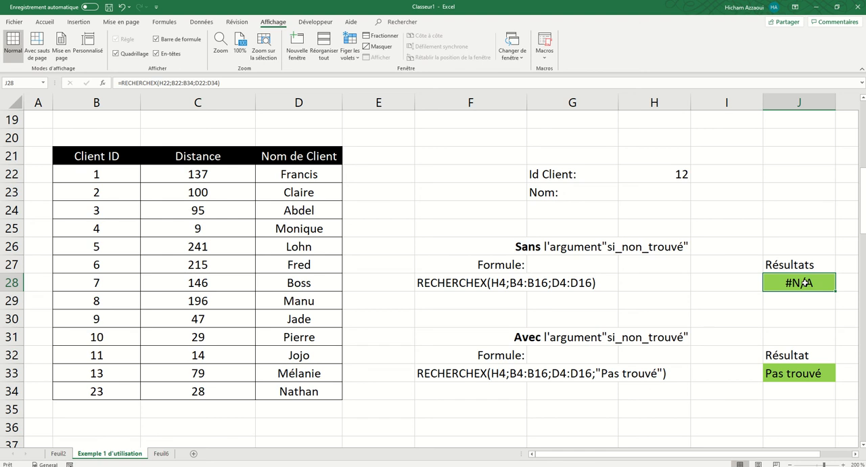
Step: Start a new RECHERCHEX formula in J33 with H22 as lookup value, B22:B34 as lookup range and D22:D34 as return range
{"action": "left_click", "coordinate": [541, 340]}
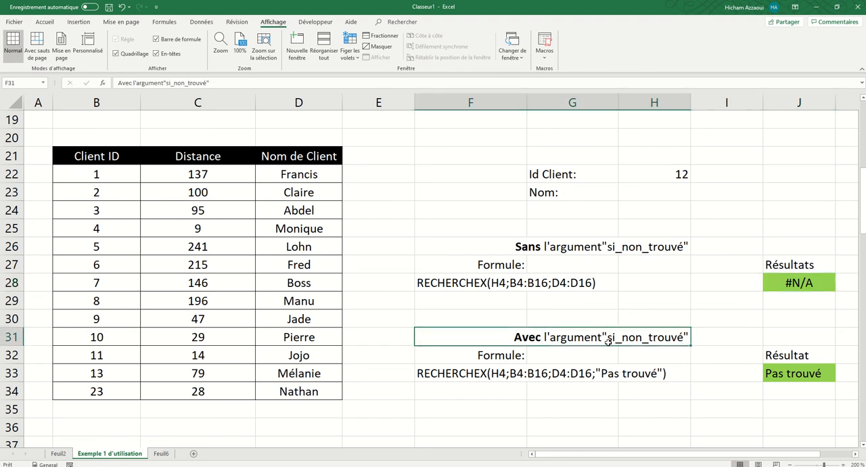
{"action": "left_click", "coordinate": [796, 377]}
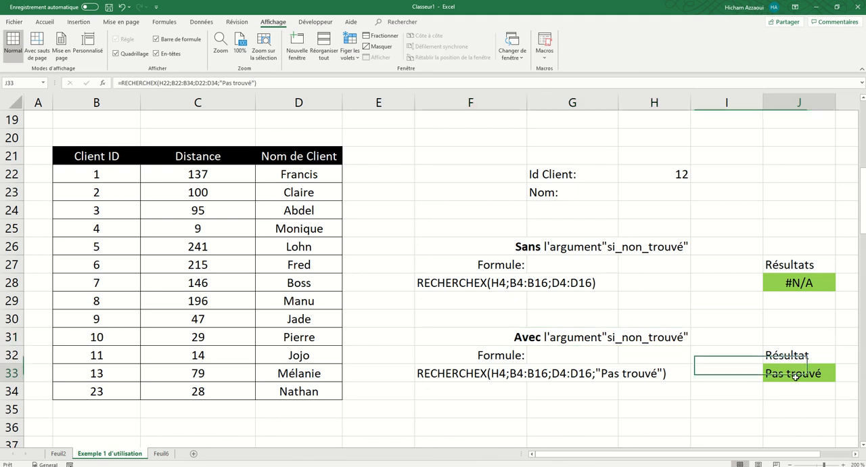
{"action": "type", "text": "=rech"}
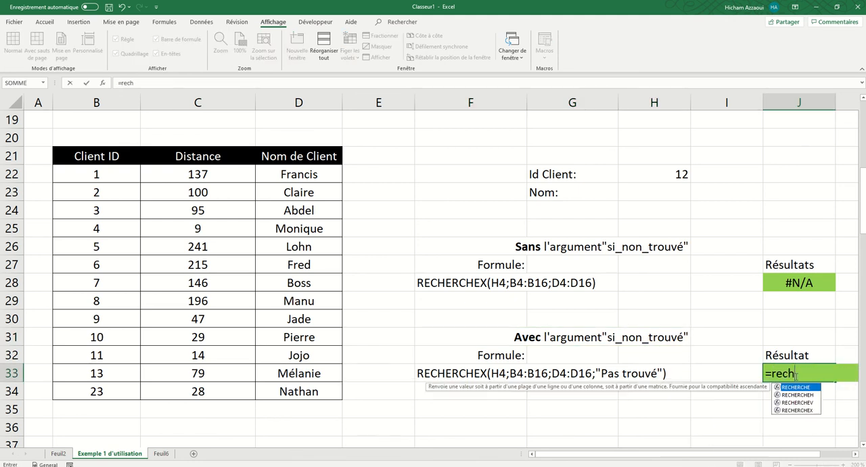
{"action": "double_click", "coordinate": [799, 410]}
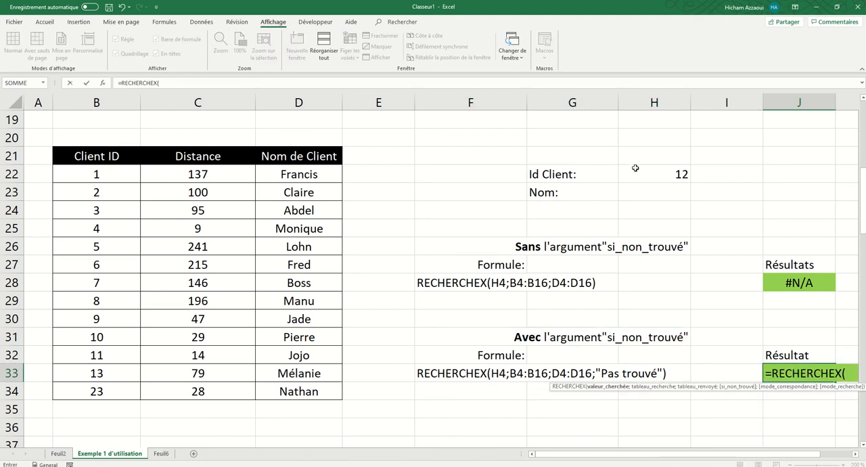
{"action": "left_click", "coordinate": [668, 170]}
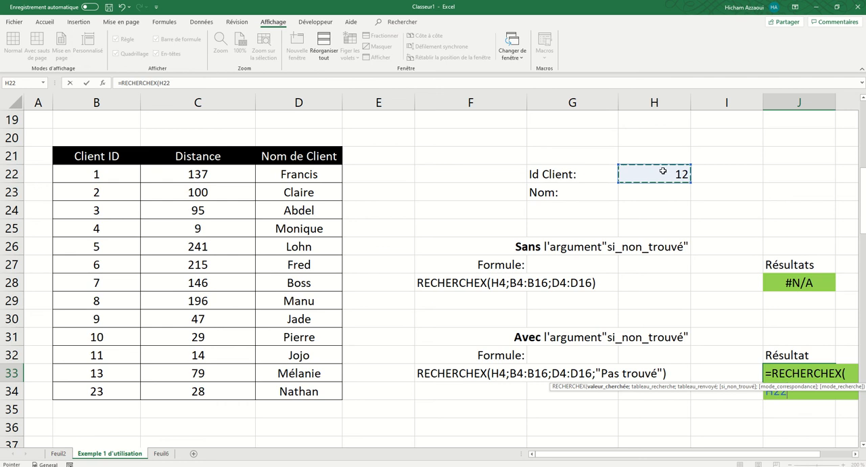
{"action": "type", "text": ";"}
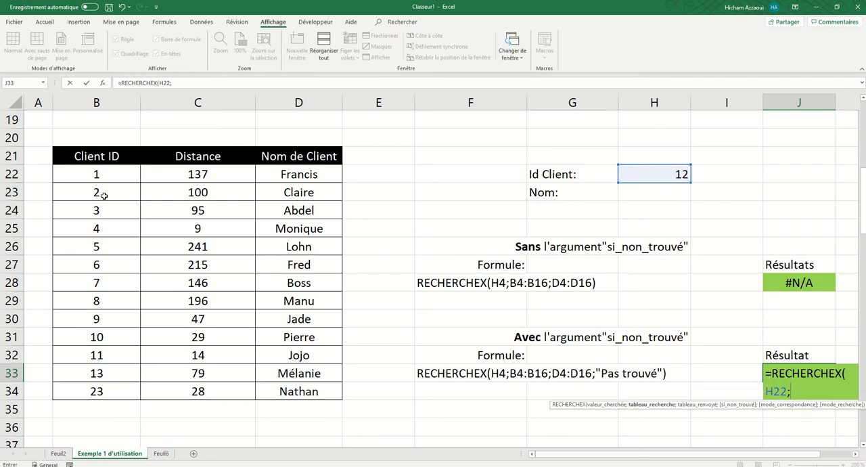
{"action": "left_click_drag", "start_coordinate": [112, 177], "coordinate": [115, 392]}
{"action": "type", "text": ";"}
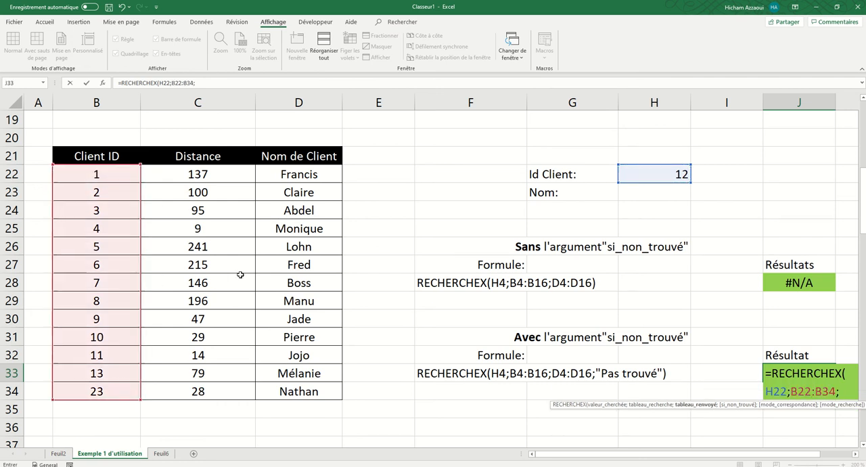
{"action": "left_click_drag", "start_coordinate": [298, 174], "coordinate": [298, 391]}
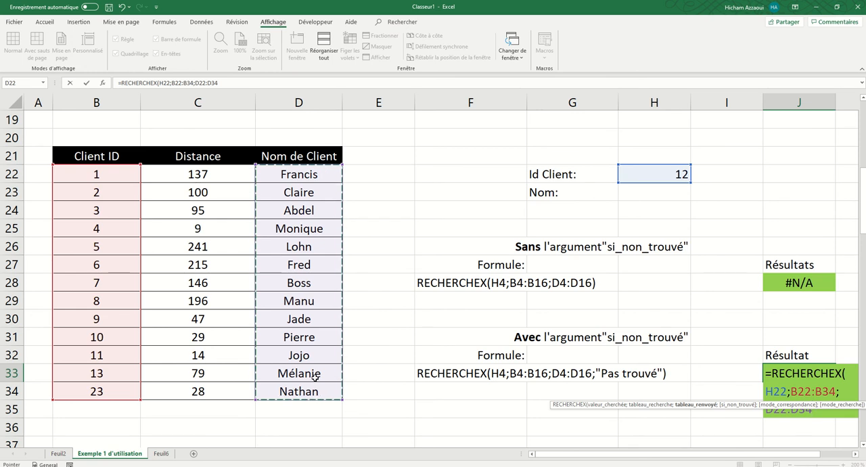
Step: Add "Non trouvé" as the si_non_trouvé argument and complete the RECHERCHEX formula in J33
{"action": "type", "text": ";"}
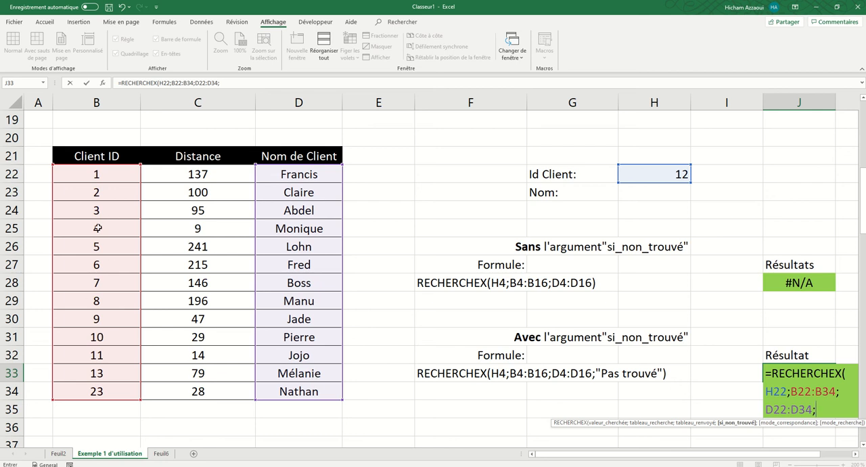
{"action": "left_click", "coordinate": [236, 82]}
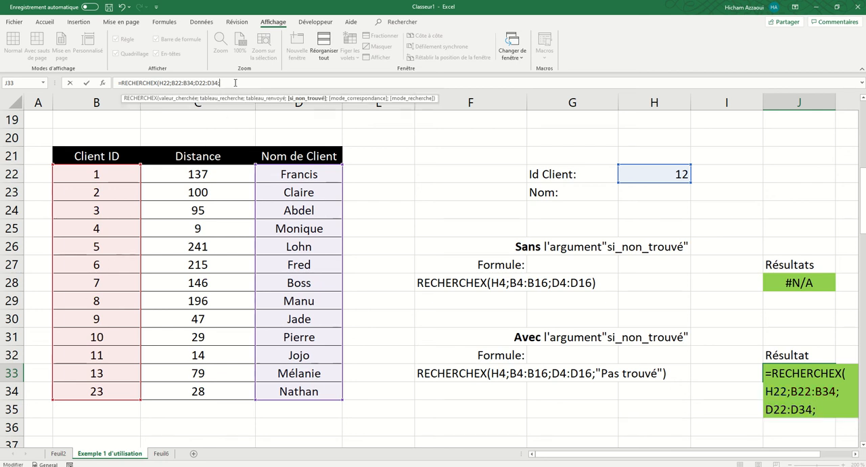
{"action": "type", "text": "\"Non trouvé"}
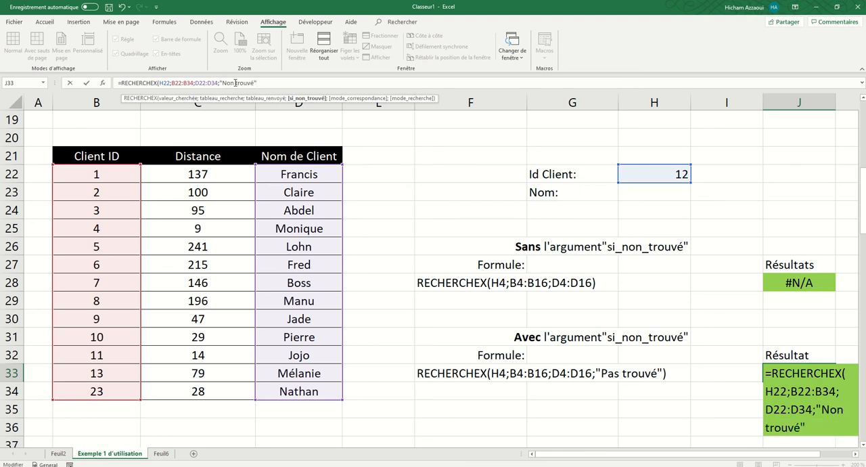
{"action": "key", "text": "Return"}
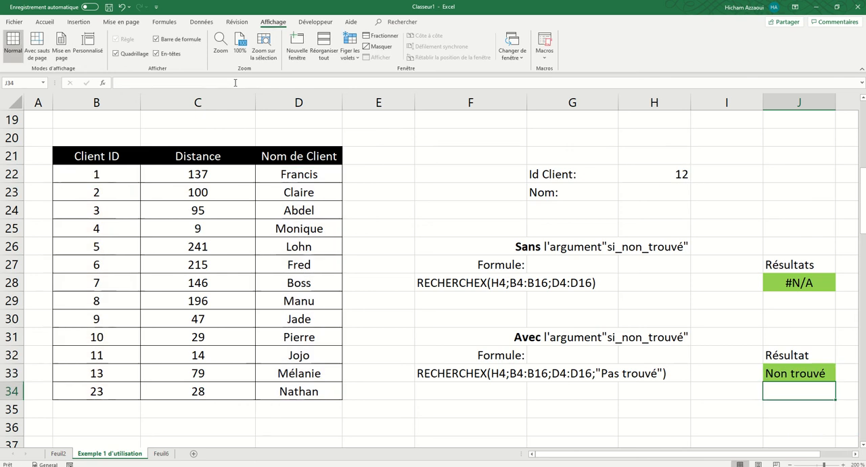
Step: Inspect the "Non trouvé" argument in J33's formula and compare it with the RECHERCHEX formula in J28
{"action": "left_click", "coordinate": [786, 375]}
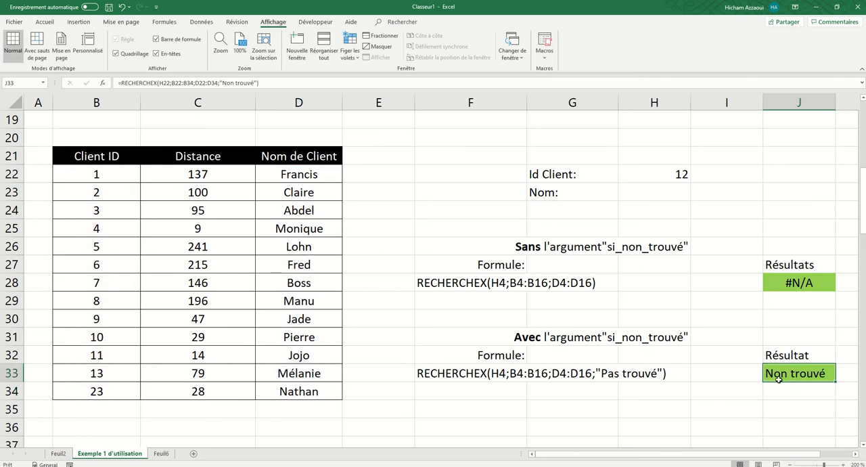
{"action": "left_click", "coordinate": [254, 83]}
{"action": "left_click_drag", "start_coordinate": [255, 83], "coordinate": [222, 82]}
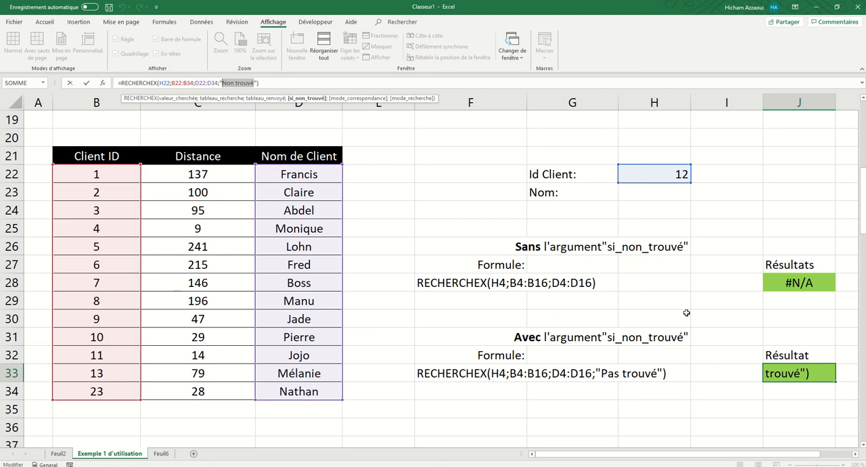
{"action": "key", "text": "Return"}
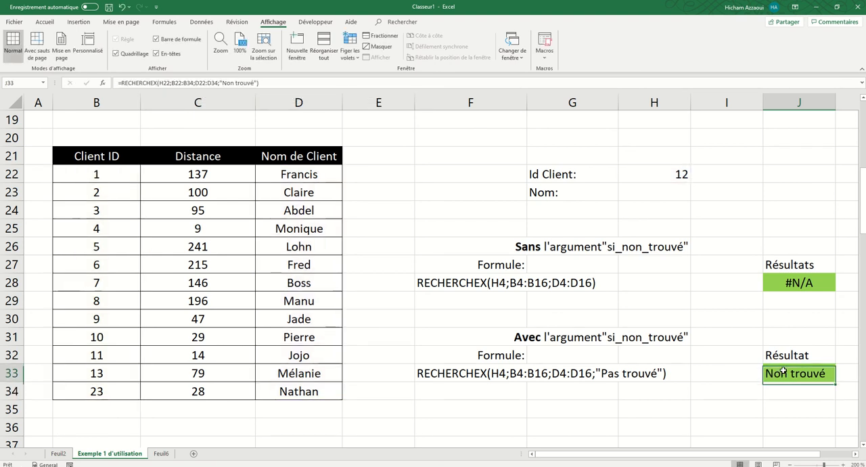
{"action": "left_click", "coordinate": [775, 287]}
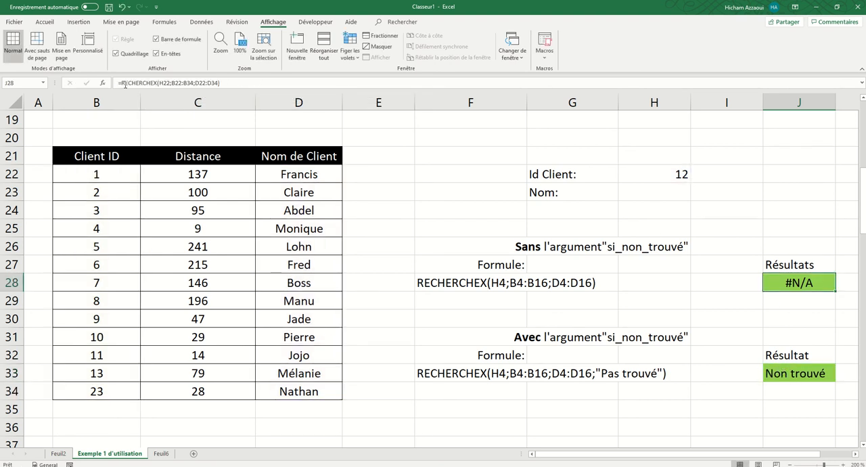
{"action": "left_click", "coordinate": [120, 82]}
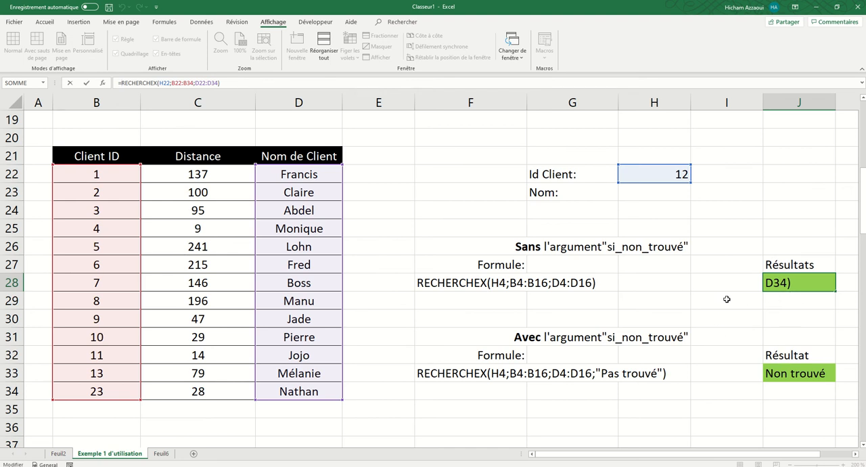
{"action": "key", "text": "Escape"}
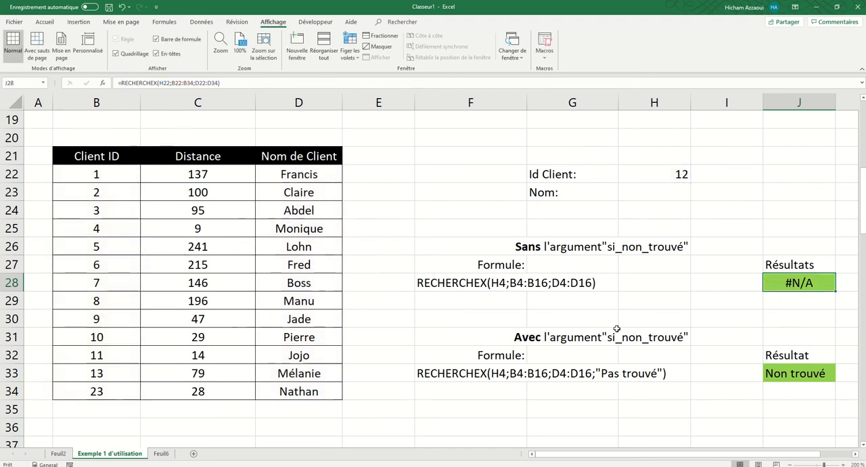
Step: Review the Id Client, Nom Client and Ventes columns of the table in the "Recherche sur la gauche" section
{"action": "scroll", "coordinate": [452, 305], "scroll_direction": "down", "scroll_amount": 5}
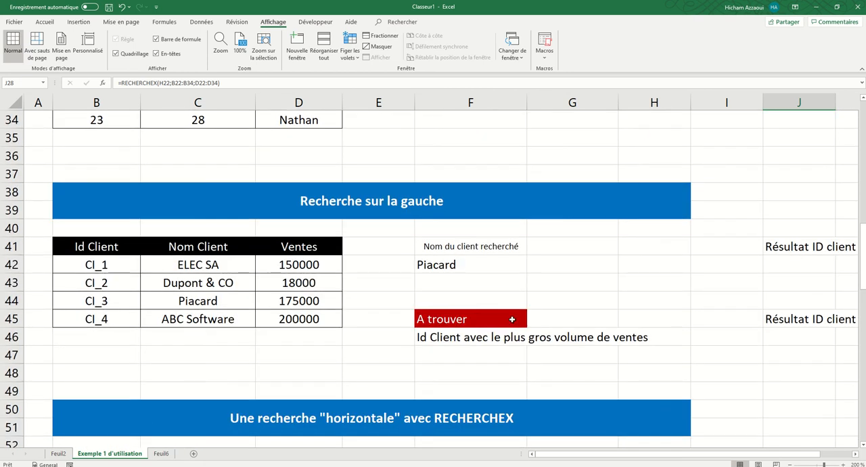
{"action": "left_click_drag", "start_coordinate": [94, 248], "coordinate": [100, 270]}
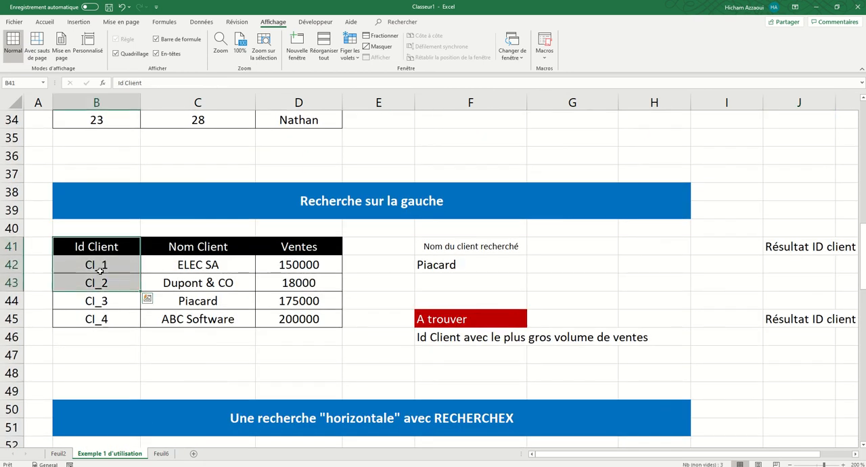
{"action": "left_click_drag", "start_coordinate": [180, 247], "coordinate": [233, 288]}
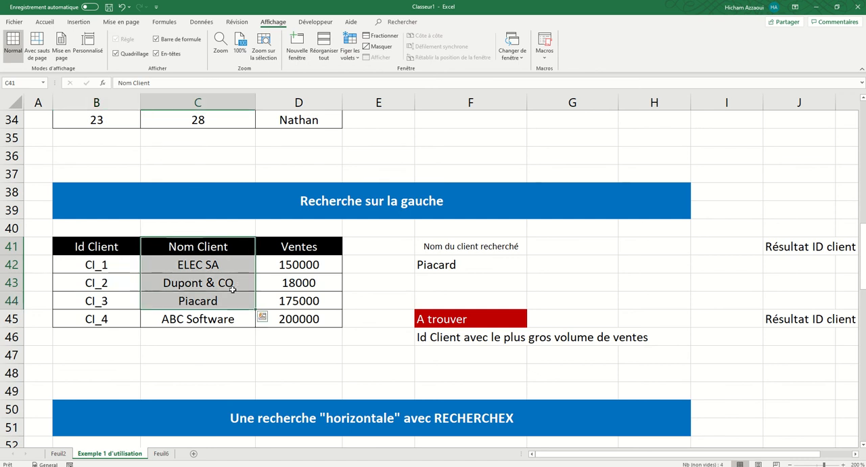
{"action": "left_click_drag", "start_coordinate": [291, 249], "coordinate": [299, 291]}
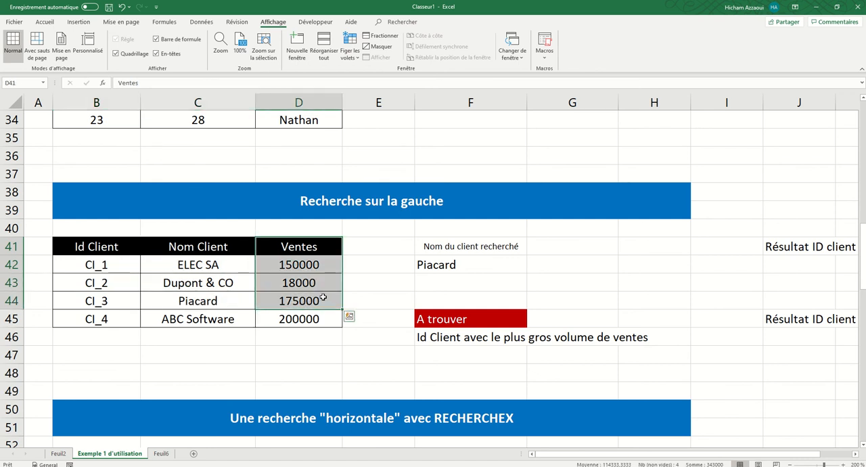
{"action": "left_click", "coordinate": [322, 298]}
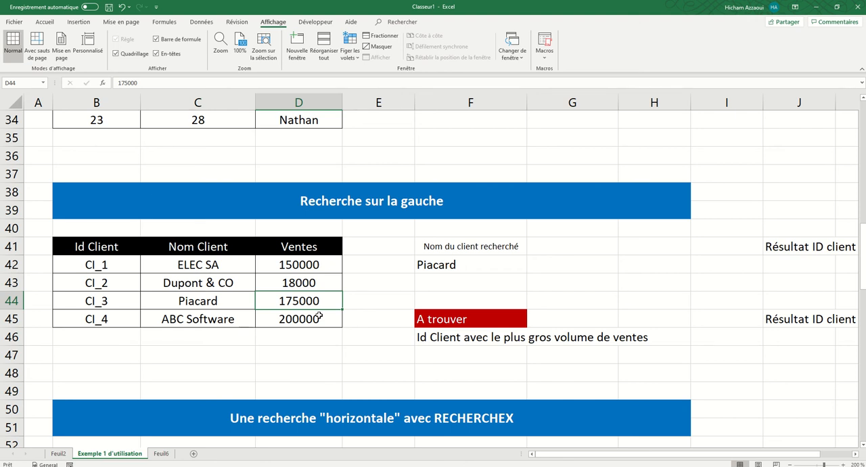
Step: Enter a RECHERCHEX formula in J42 that looks up F42 in C42:C45 and returns the matching client ID from B42:B45
{"action": "left_click", "coordinate": [454, 264]}
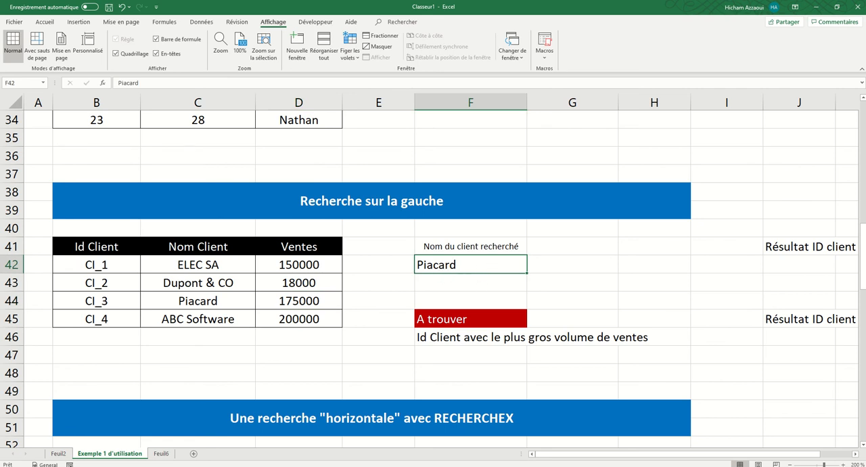
{"action": "left_click", "coordinate": [853, 457]}
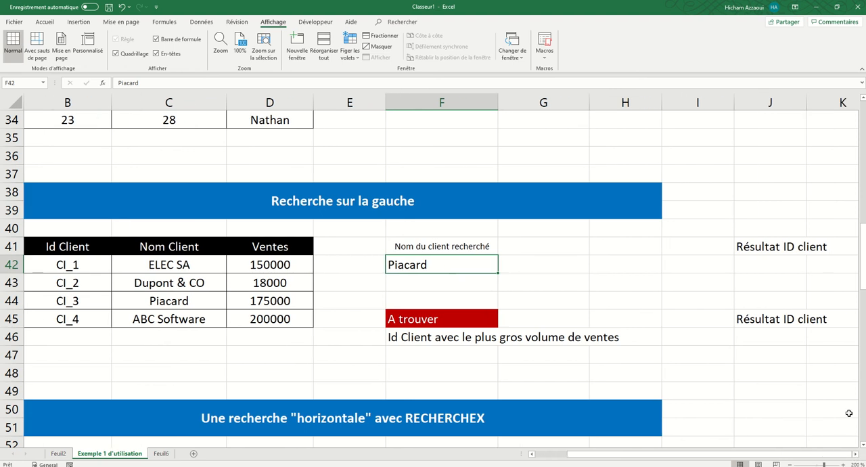
{"action": "left_click", "coordinate": [764, 267]}
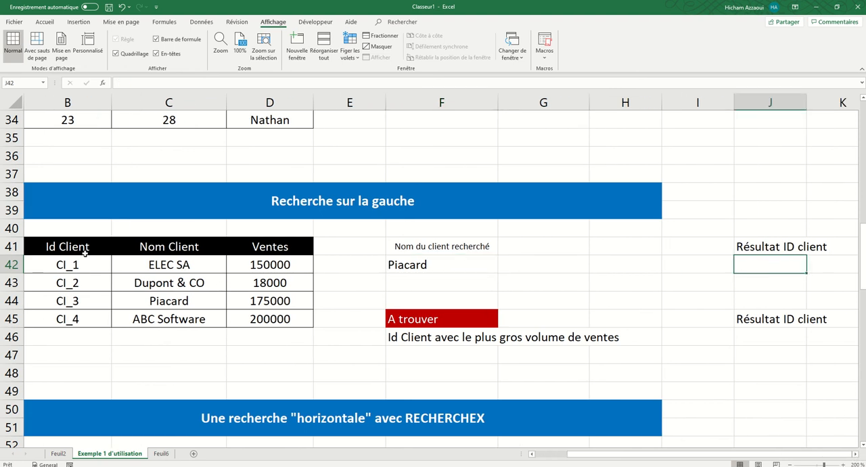
{"action": "type", "text": "=rech"}
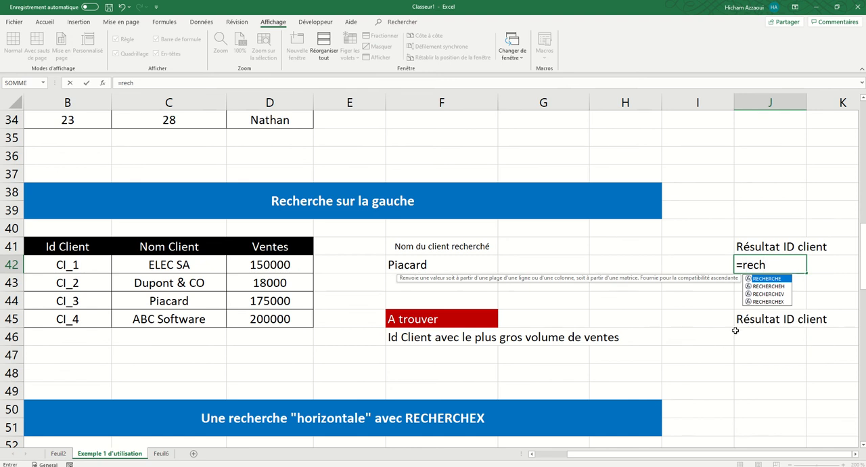
{"action": "double_click", "coordinate": [768, 301]}
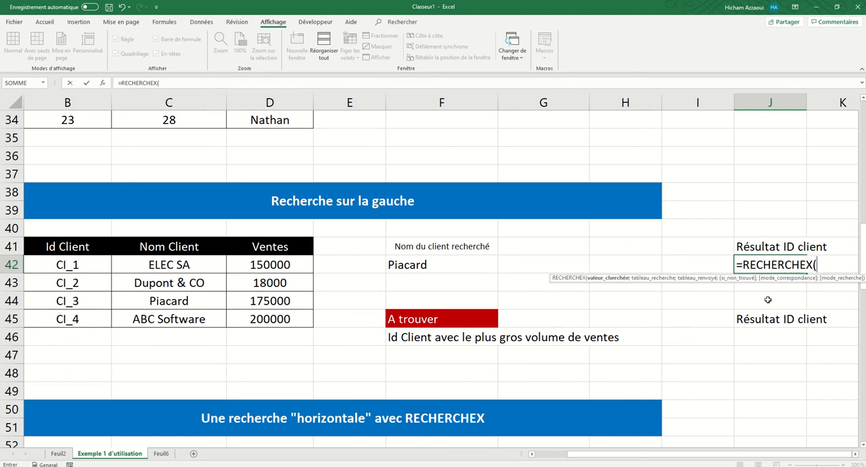
{"action": "left_click", "coordinate": [433, 259]}
{"action": "type", "text": ";"}
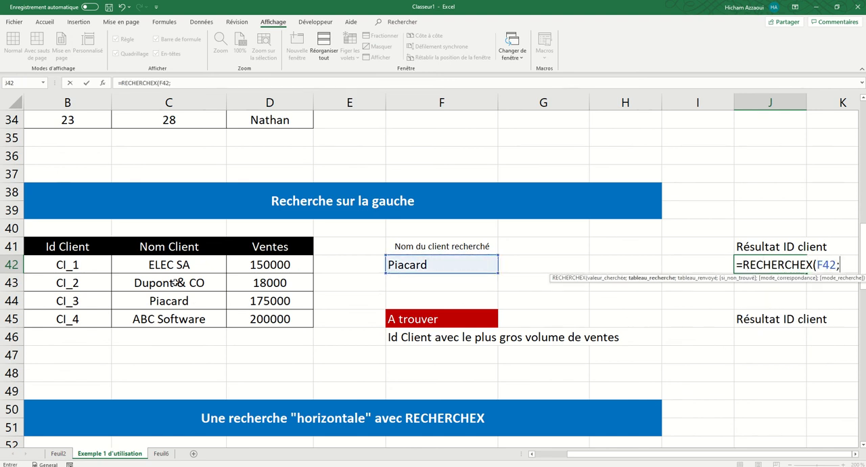
{"action": "left_click_drag", "start_coordinate": [177, 266], "coordinate": [194, 318]}
{"action": "type", "text": ";"}
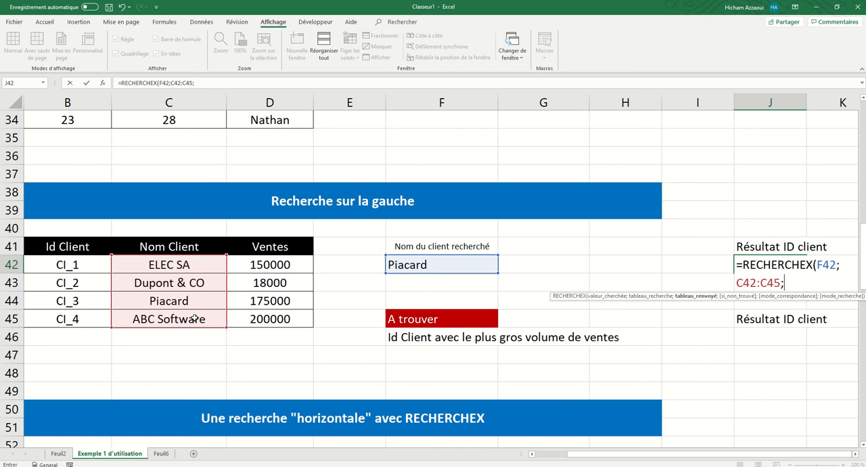
{"action": "left_click_drag", "start_coordinate": [83, 265], "coordinate": [86, 317]}
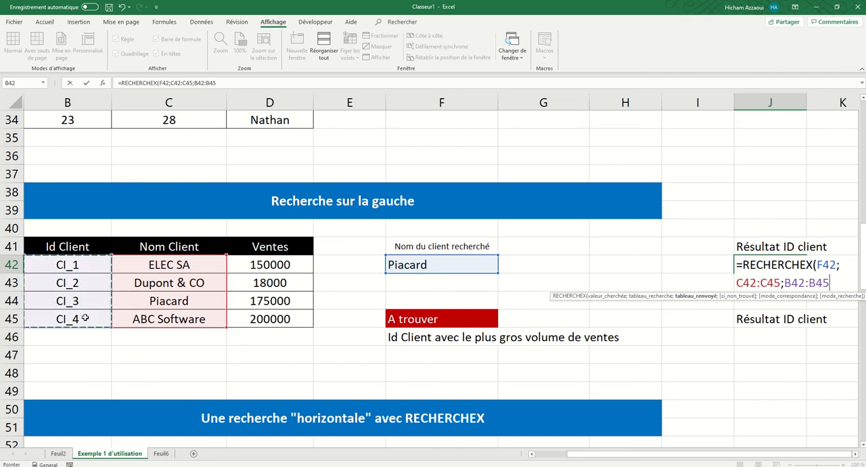
{"action": "key", "text": "Return"}
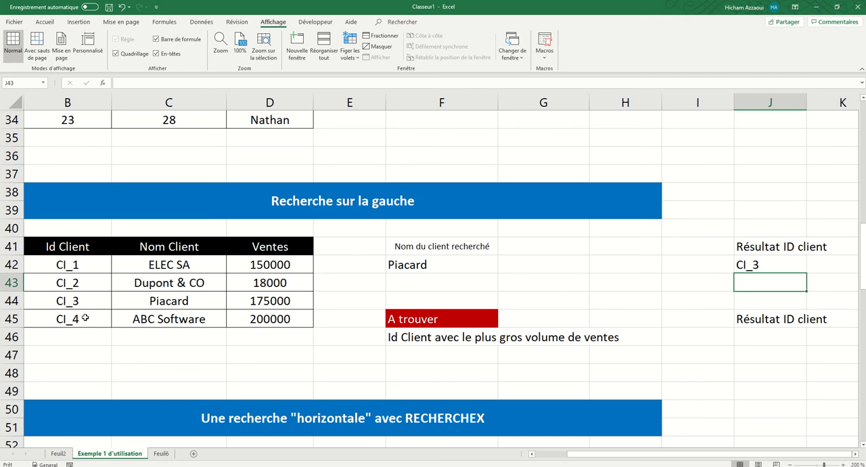
Step: Check the J42 result against the Piacard row of the client table and the searched name in F42
{"action": "left_click", "coordinate": [403, 268]}
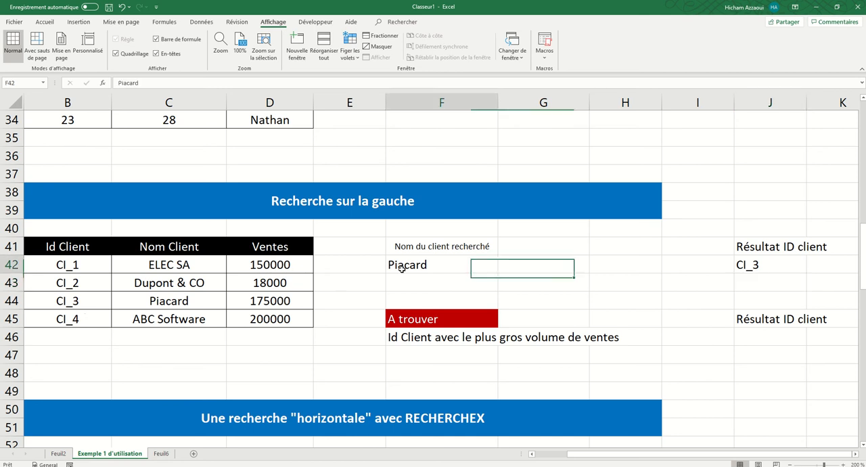
{"action": "left_click", "coordinate": [170, 299]}
{"action": "left_click", "coordinate": [77, 300]}
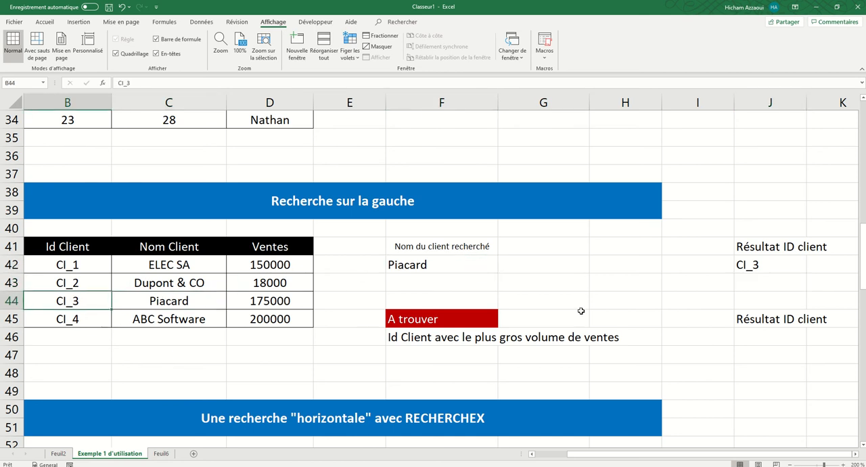
{"action": "left_click", "coordinate": [758, 268]}
{"action": "left_click", "coordinate": [435, 267]}
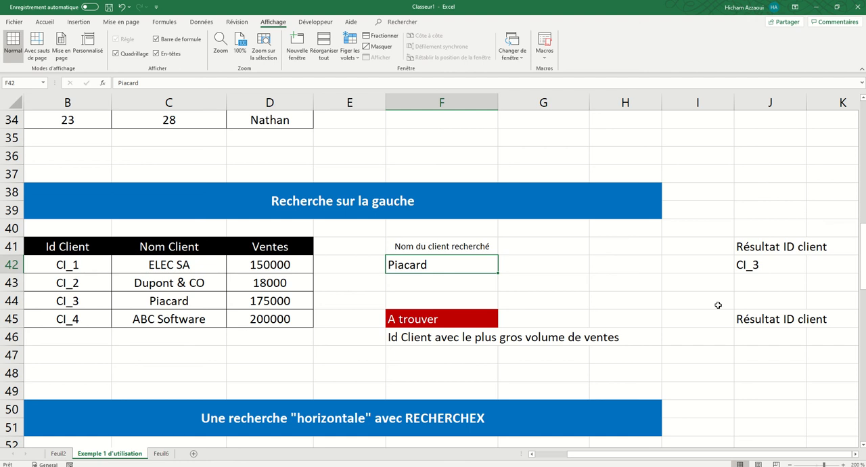
Step: Read the "A trouver" task in F46 asking for the Id Client with the largest sales volume
{"action": "scroll", "coordinate": [717, 305], "scroll_direction": "down", "scroll_amount": 1}
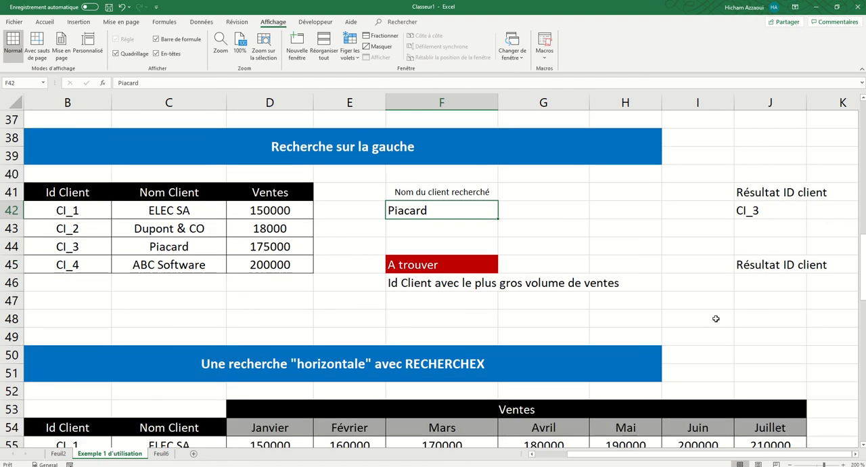
{"action": "left_click", "coordinate": [424, 270]}
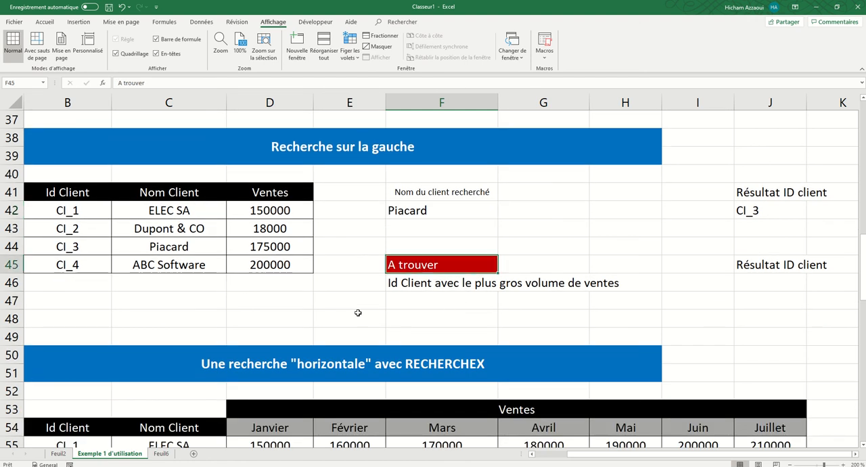
{"action": "left_click", "coordinate": [416, 285]}
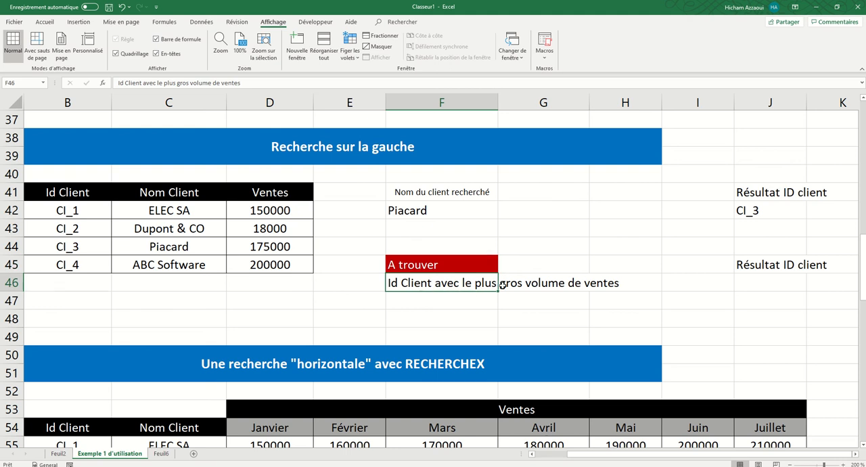
{"action": "left_click", "coordinate": [564, 284]}
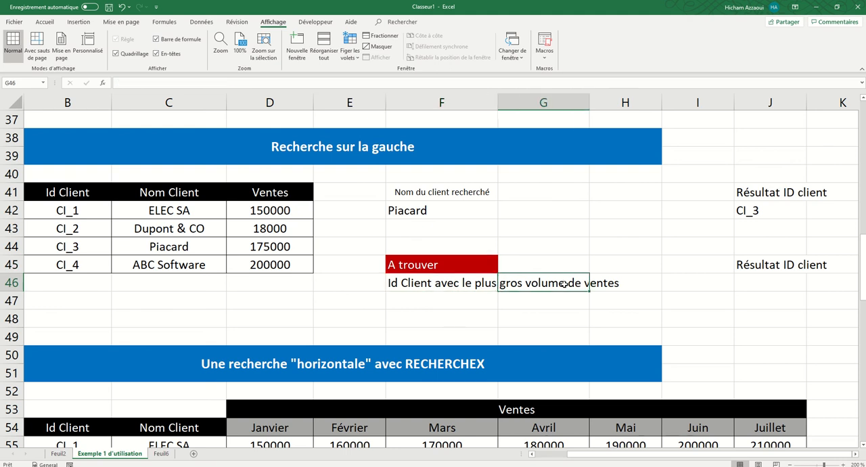
{"action": "left_click", "coordinate": [444, 287]}
Step: Start a RECHERCHEX formula in J46 with MAX(D42:D45) as the lookup value
{"action": "left_click", "coordinate": [762, 285]}
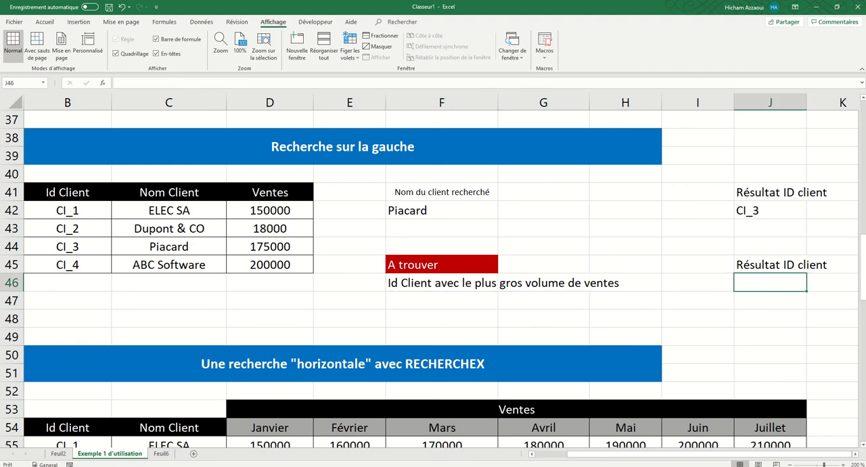
{"action": "mouse_move", "coordinate": [423, 1]}
{"action": "type", "text": "=rech"}
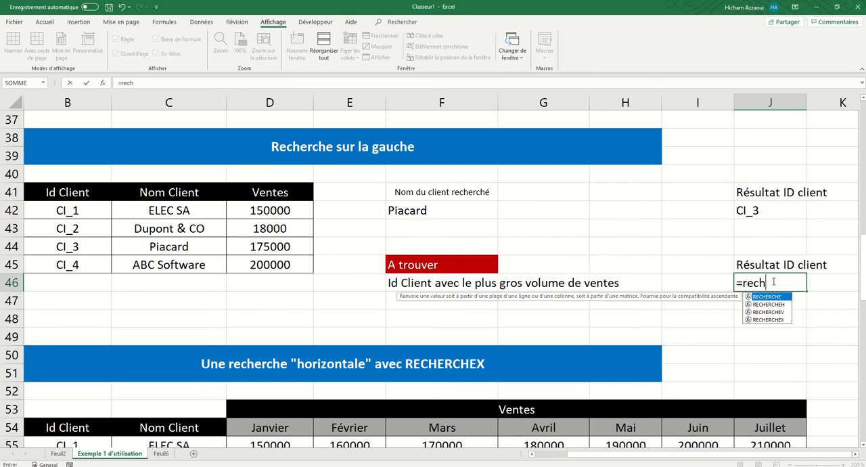
{"action": "double_click", "coordinate": [774, 320]}
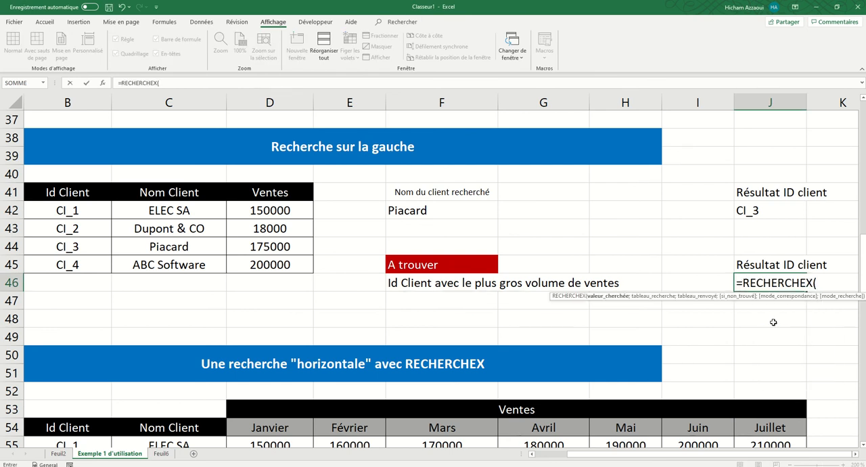
{"action": "type", "text": "max"}
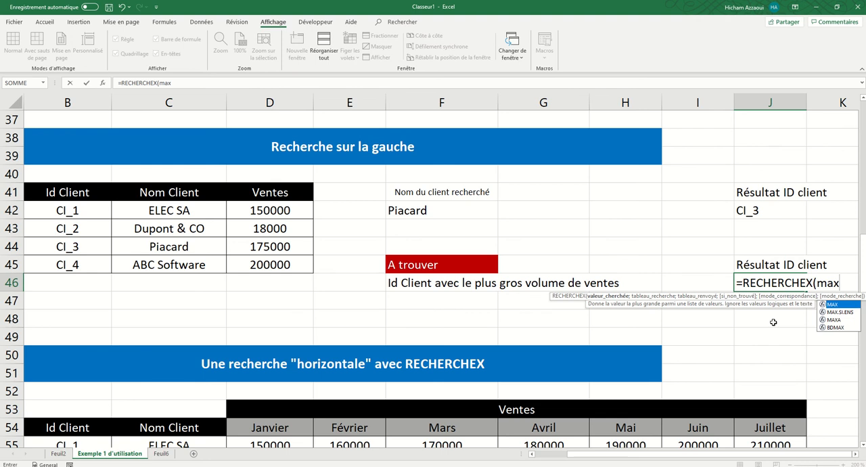
{"action": "type", "text": "("}
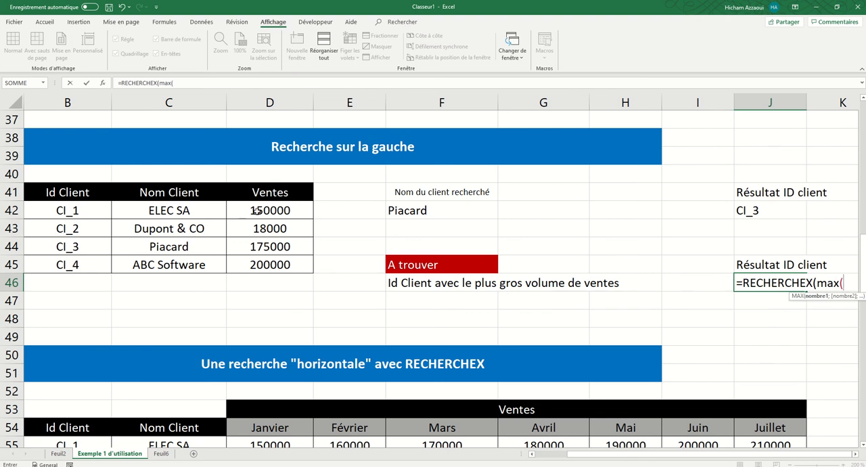
{"action": "left_click_drag", "start_coordinate": [257, 211], "coordinate": [253, 266]}
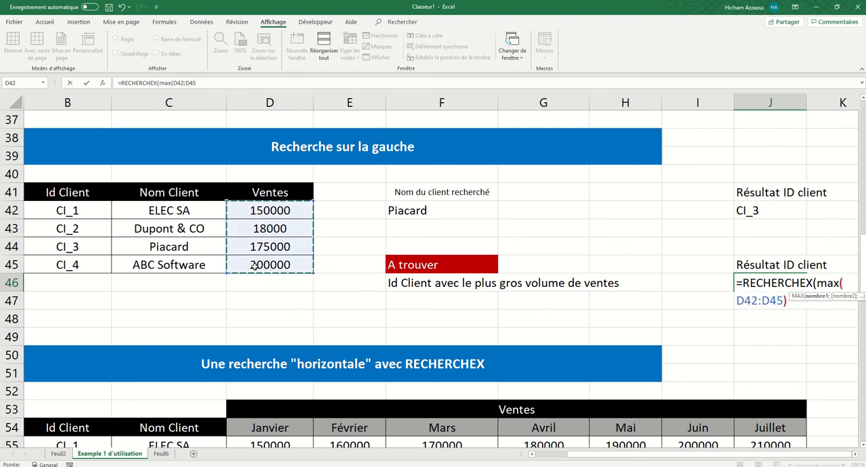
{"action": "type", "text": ");"}
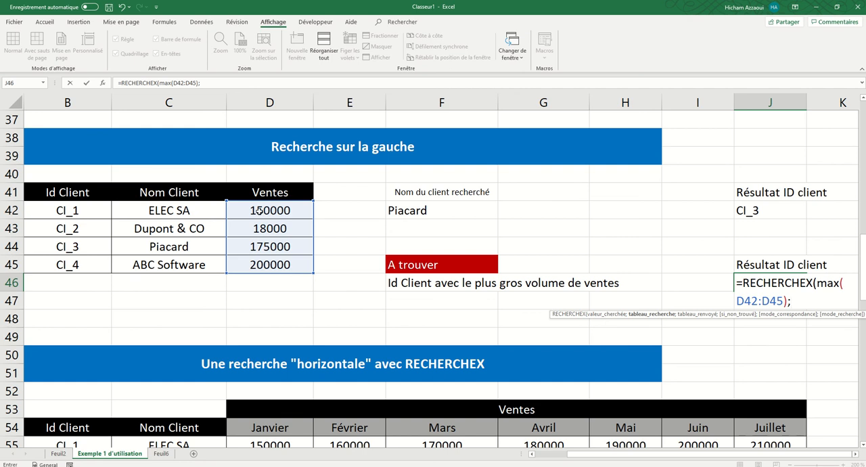
Step: Complete J46's formula with D42:D45 as the lookup range and B42:B45 as the return range
{"action": "left_click_drag", "start_coordinate": [260, 211], "coordinate": [259, 264]}
{"action": "type", "text": ";"}
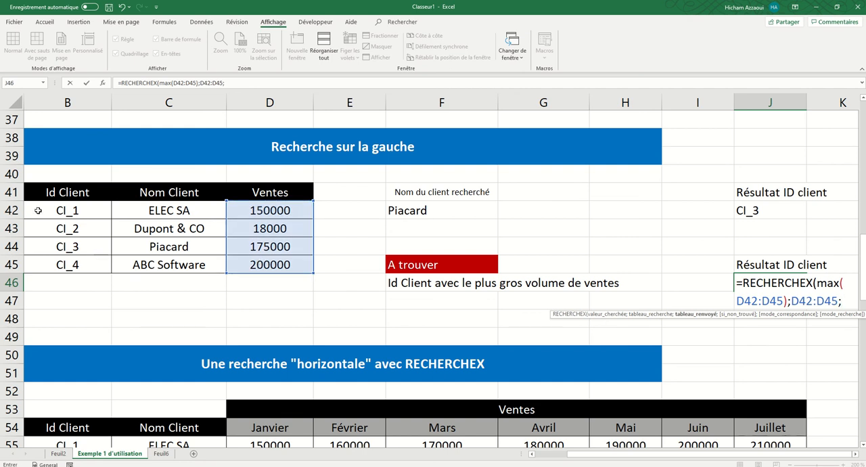
{"action": "left_click_drag", "start_coordinate": [64, 212], "coordinate": [63, 264]}
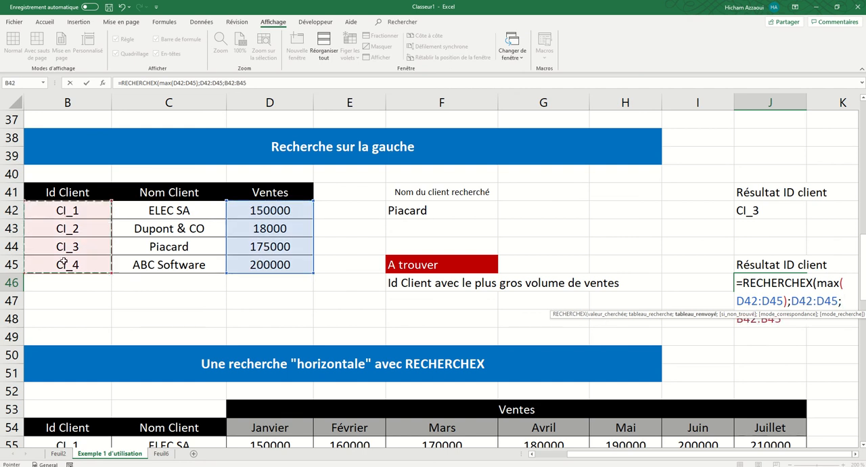
{"action": "key", "text": "Return"}
Step: Compare the J46 formula and its result with the Id Client and Ventes values in rows 42 to 45
{"action": "left_click", "coordinate": [738, 285]}
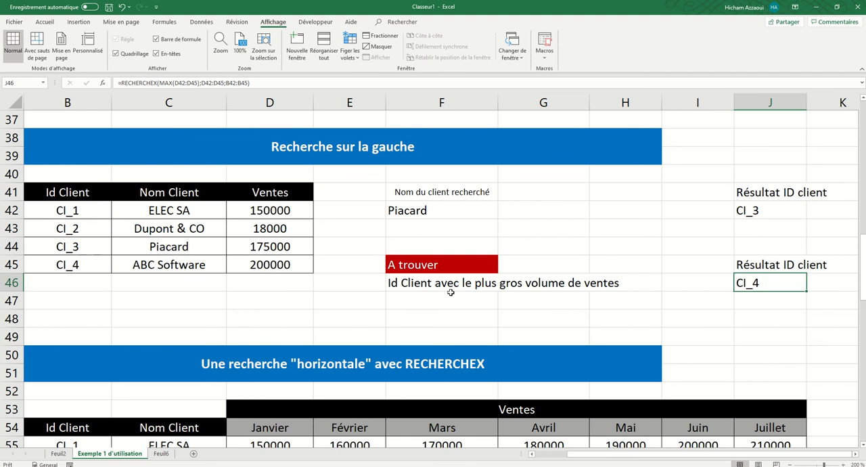
{"action": "left_click", "coordinate": [56, 269]}
{"action": "left_click", "coordinate": [265, 268]}
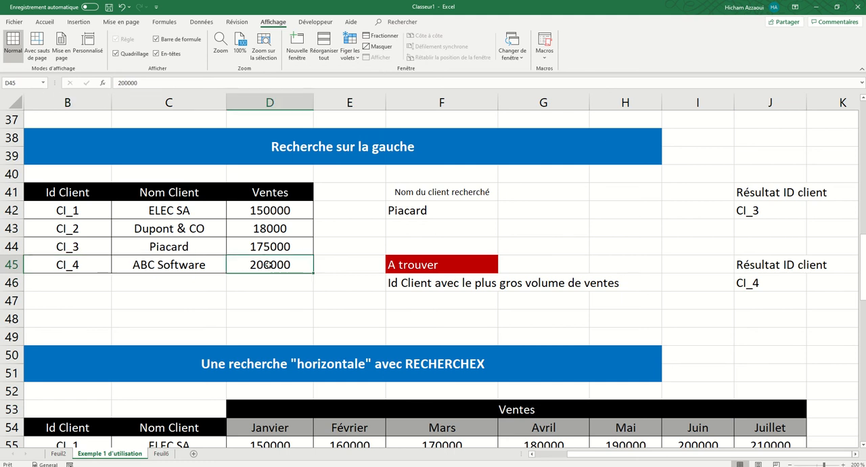
{"action": "left_click", "coordinate": [264, 255]}
{"action": "left_click", "coordinate": [261, 226]}
{"action": "left_click", "coordinate": [260, 212]}
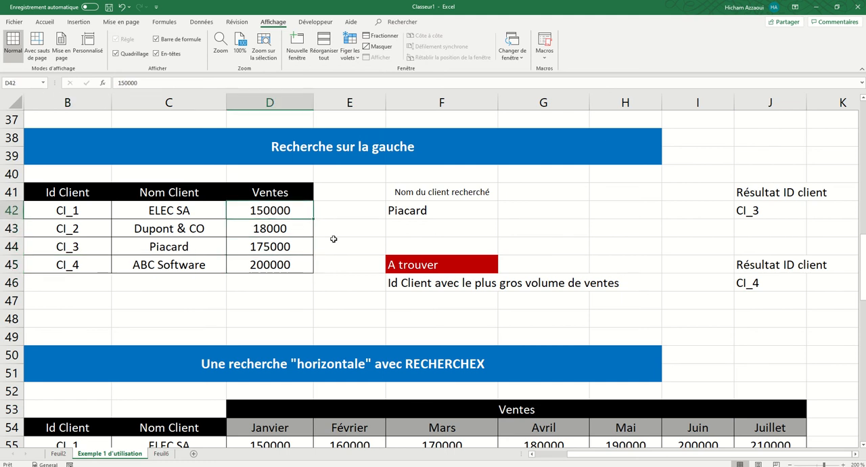
{"action": "left_click", "coordinate": [757, 281]}
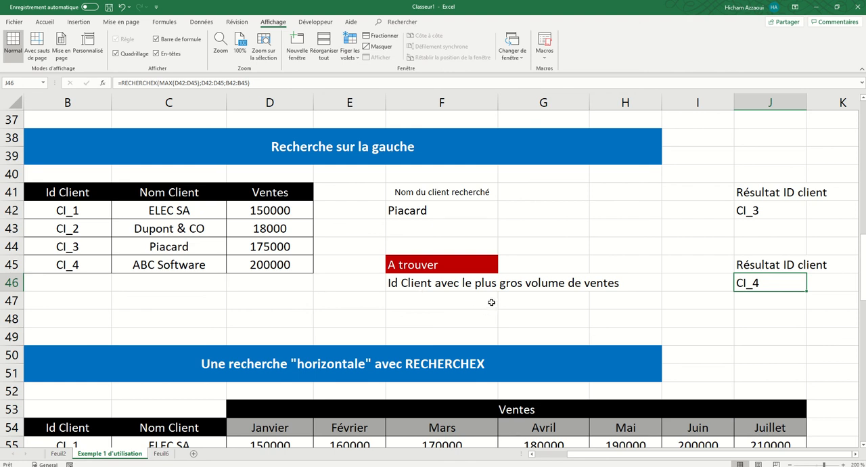
Step: Review the Id Client, Nom Client and monthly Ventes data in the "Une recherche "horizontale" avec RECHERCHEX" section
{"action": "scroll", "coordinate": [492, 302], "scroll_direction": "down", "scroll_amount": 2}
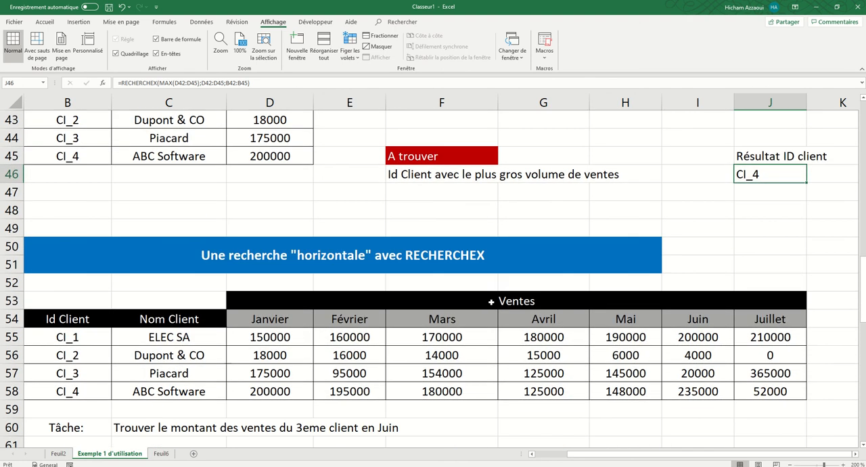
{"action": "scroll", "coordinate": [492, 302], "scroll_direction": "down", "scroll_amount": 1}
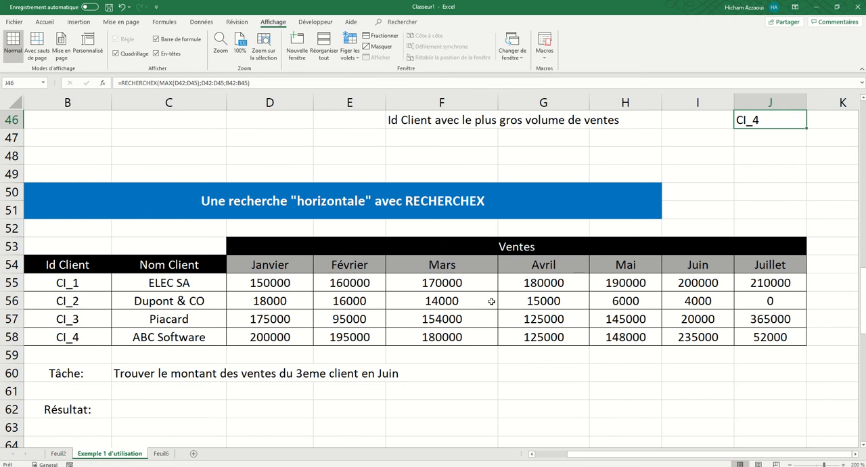
{"action": "scroll", "coordinate": [492, 301], "scroll_direction": "down", "scroll_amount": 1}
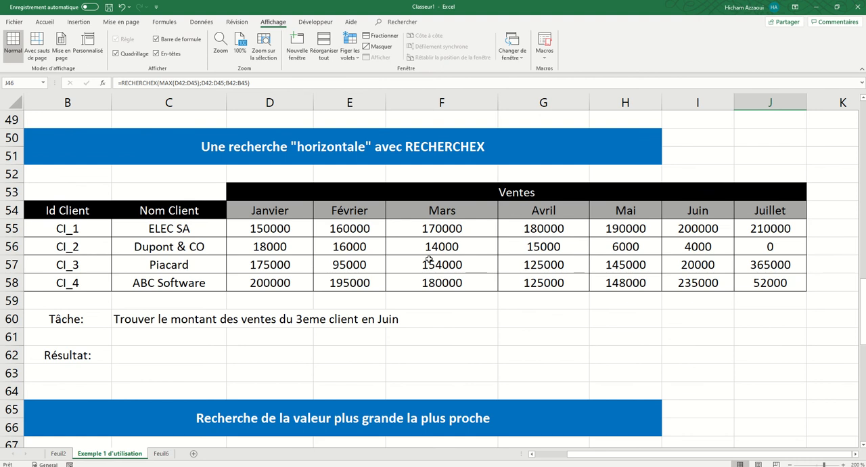
{"action": "left_click_drag", "start_coordinate": [71, 214], "coordinate": [71, 283]}
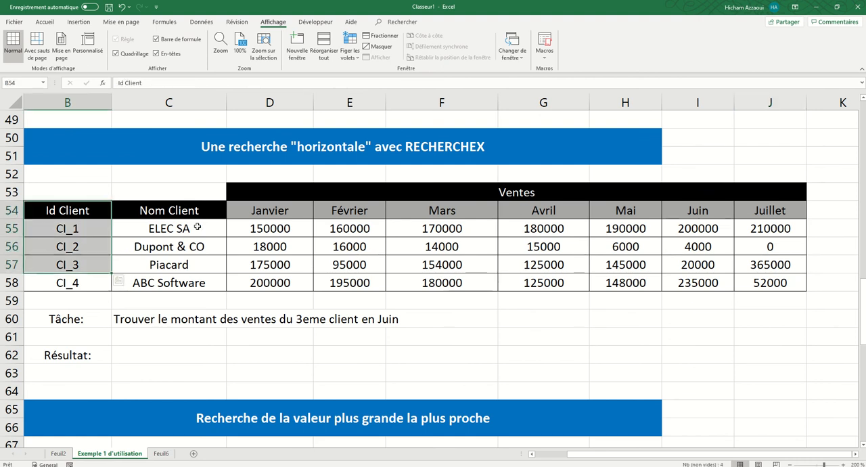
{"action": "left_click_drag", "start_coordinate": [197, 227], "coordinate": [185, 277]}
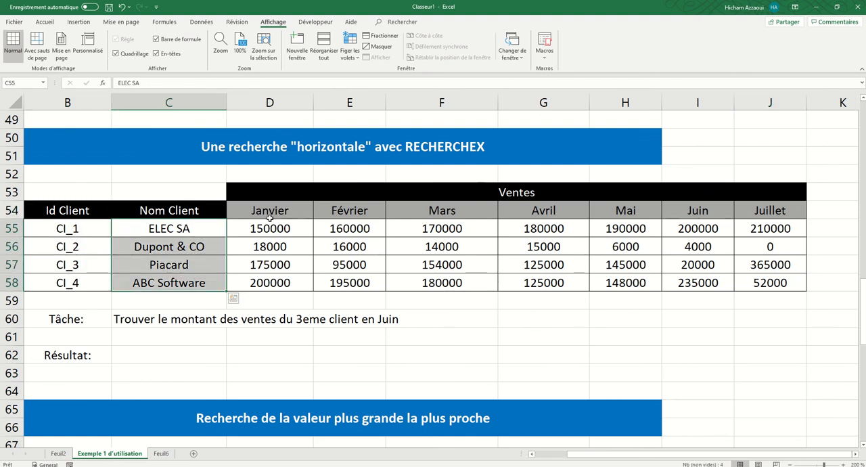
{"action": "left_click_drag", "start_coordinate": [269, 215], "coordinate": [771, 275]}
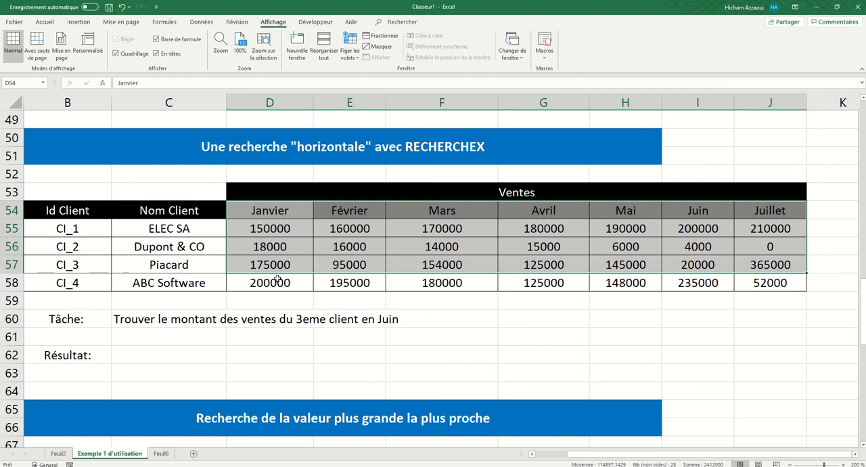
Step: Examine the monthly sales table, locating the third client's row 57 and the Juin column for the task in row 60
{"action": "left_click_drag", "start_coordinate": [274, 279], "coordinate": [782, 229]}
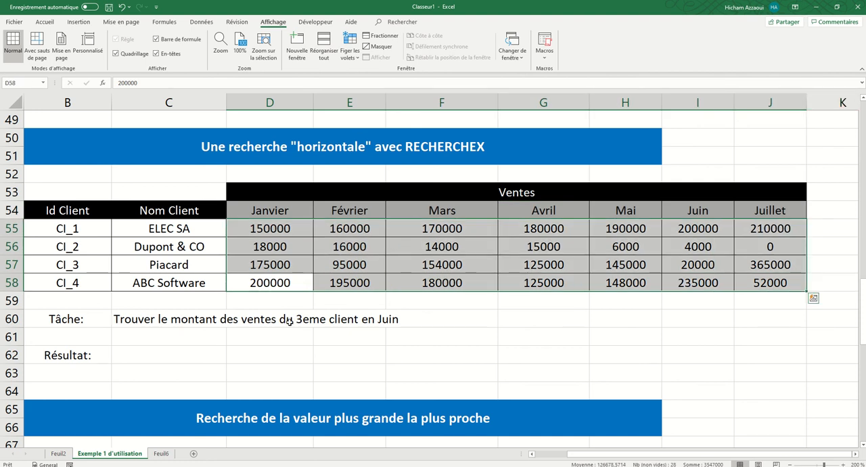
{"action": "left_click", "coordinate": [75, 268]}
{"action": "left_click", "coordinate": [13, 264]}
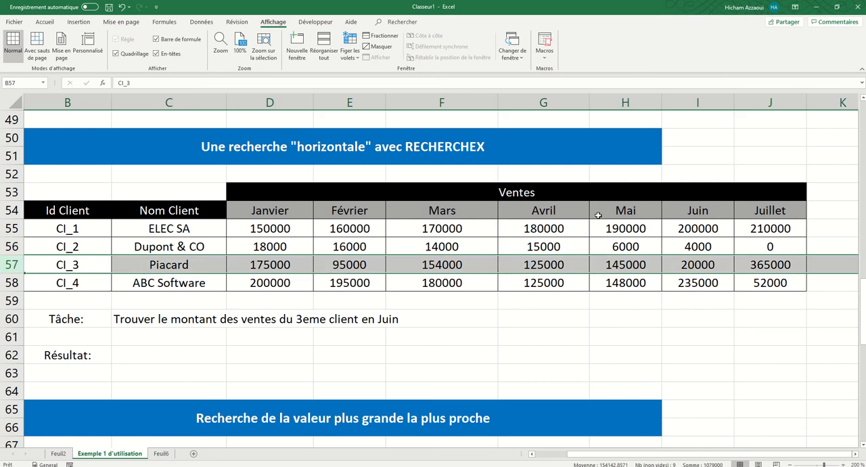
{"action": "left_click_drag", "start_coordinate": [692, 210], "coordinate": [689, 266]}
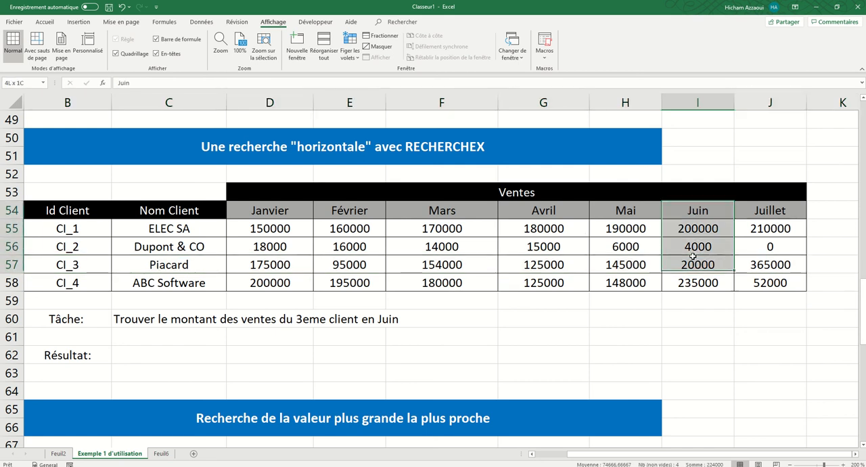
{"action": "left_click", "coordinate": [13, 265]}
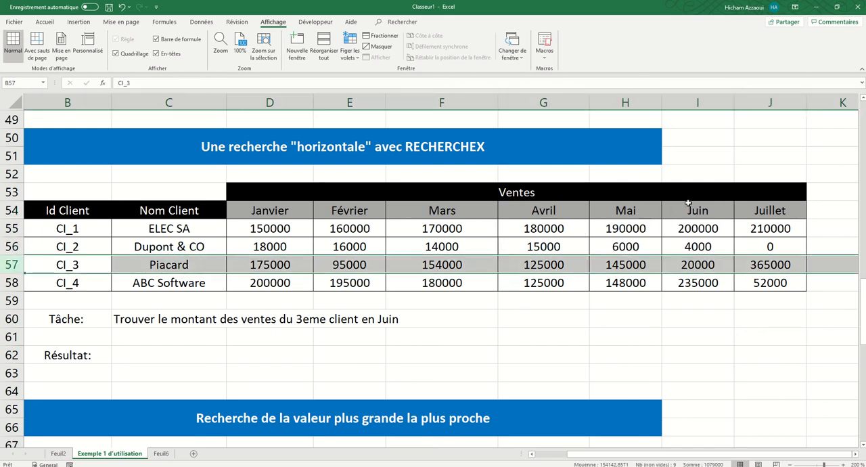
{"action": "left_click_drag", "start_coordinate": [691, 206], "coordinate": [693, 268]}
Step: Try a RECHERCHEX formula in C62 with B57 as lookup value, B57:J57 as lookup range and B54:J54 as return range, and clear it
{"action": "left_click", "coordinate": [160, 351]}
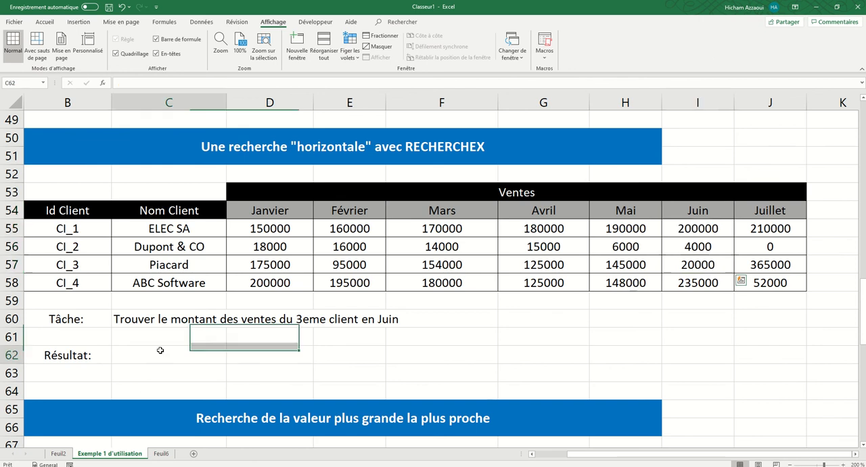
{"action": "type", "text": "=rech"}
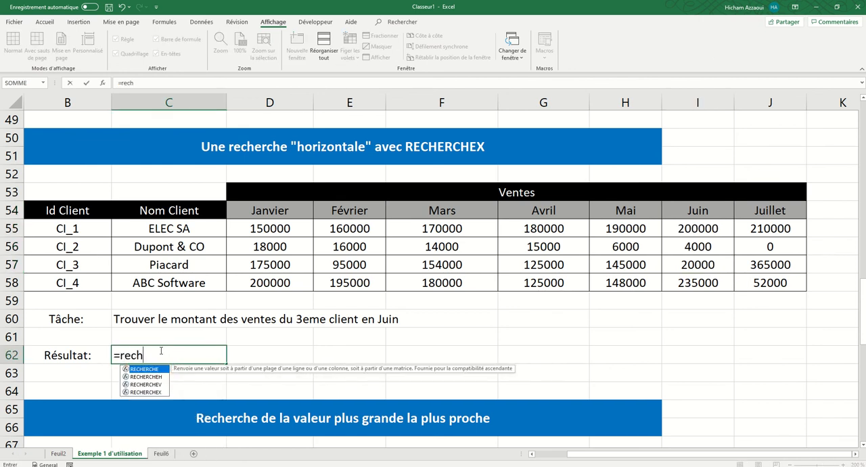
{"action": "double_click", "coordinate": [150, 393]}
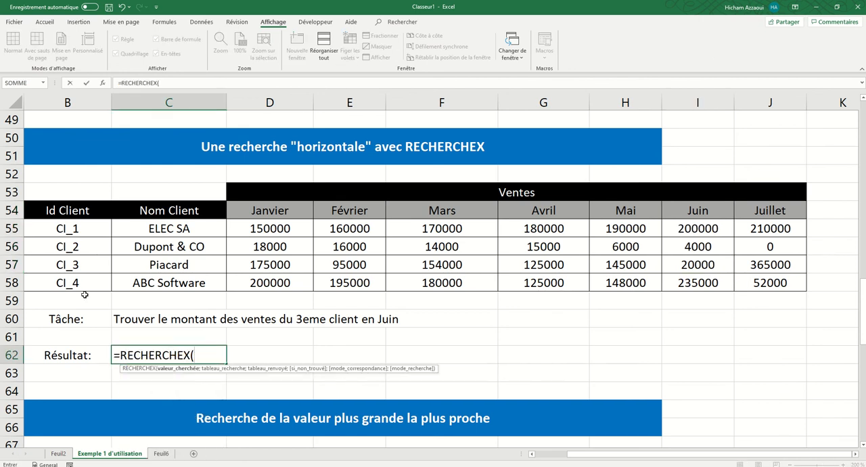
{"action": "left_click", "coordinate": [78, 266]}
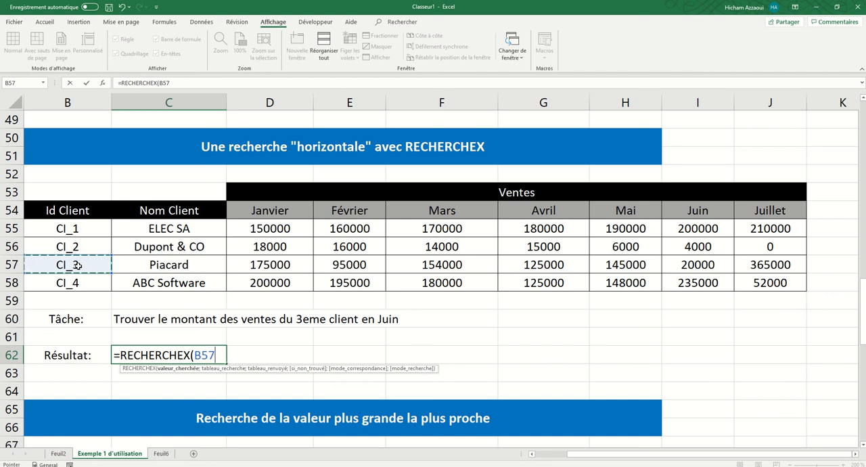
{"action": "type", "text": ";"}
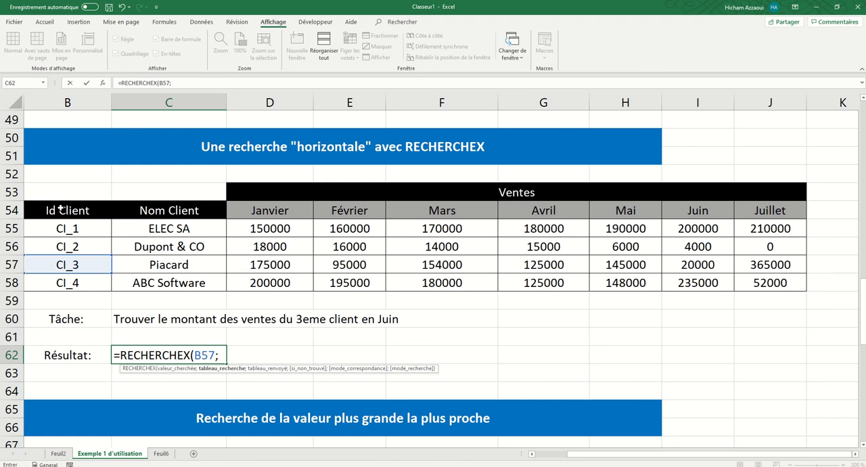
{"action": "left_click_drag", "start_coordinate": [44, 264], "coordinate": [747, 265]}
{"action": "type", "text": ";"}
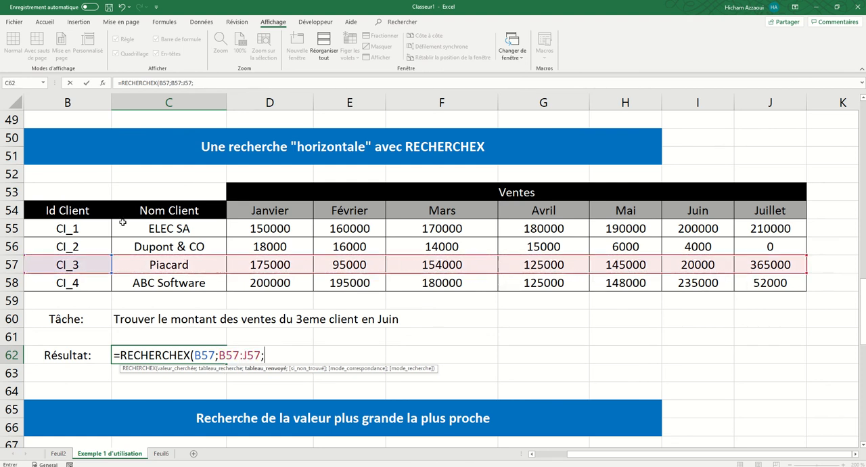
{"action": "left_click_drag", "start_coordinate": [55, 210], "coordinate": [767, 208]}
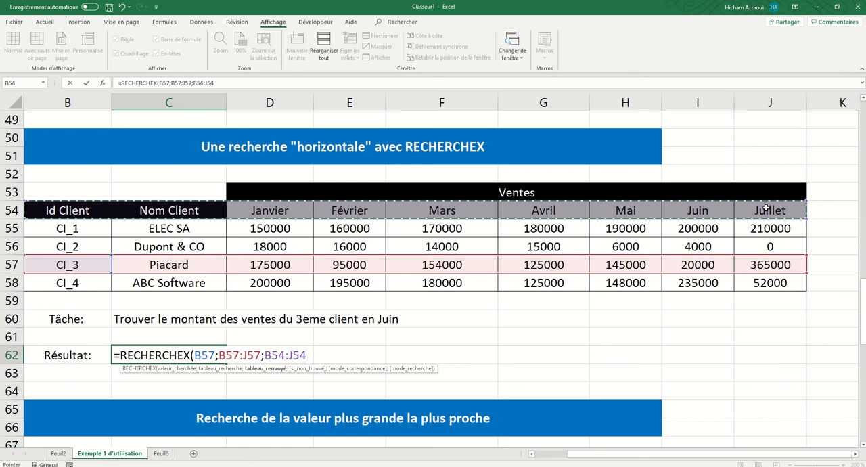
{"action": "key", "text": "Return"}
{"action": "left_click", "coordinate": [190, 356]}
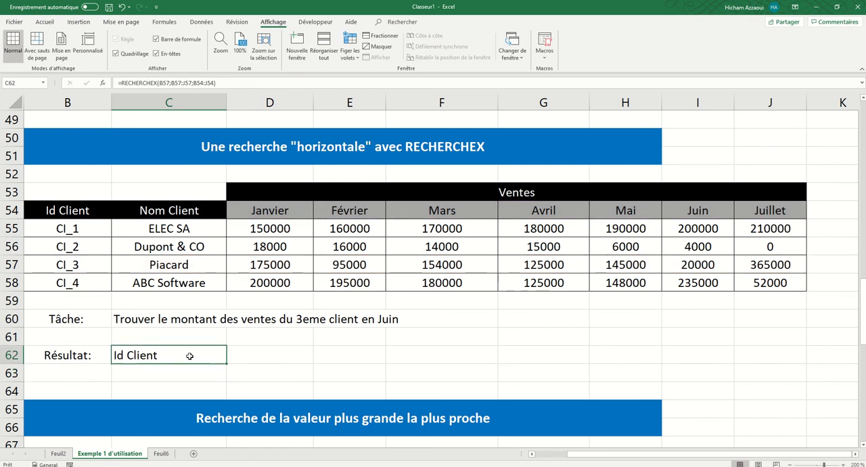
{"action": "key", "text": "Delete"}
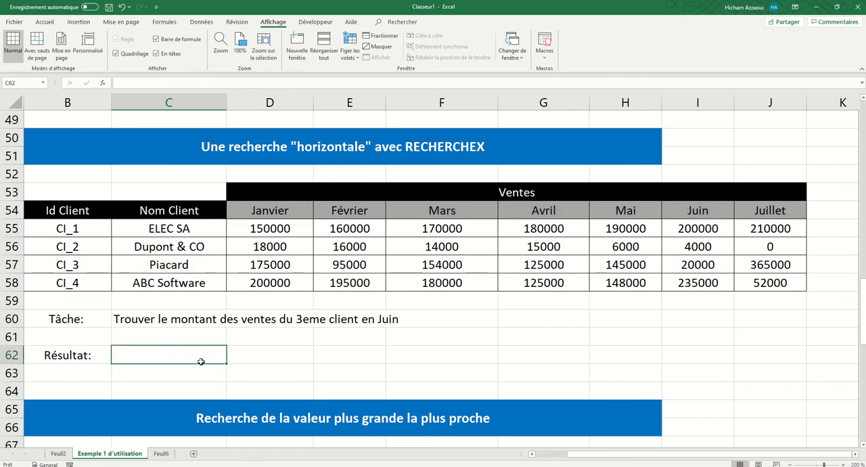
Step: Enter a RECHERCHEX formula in C62 with I54 as lookup value, B54:J54 as lookup range and B57:J57 as return range
{"action": "type", "text": "=re"}
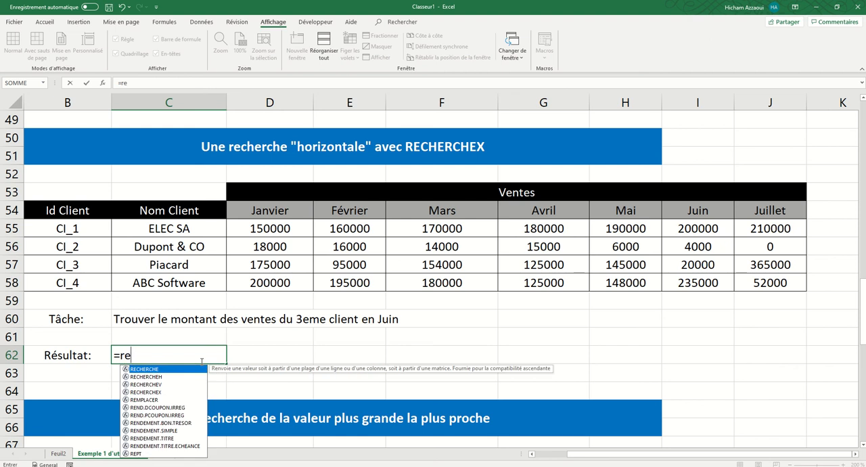
{"action": "type", "text": "ch"}
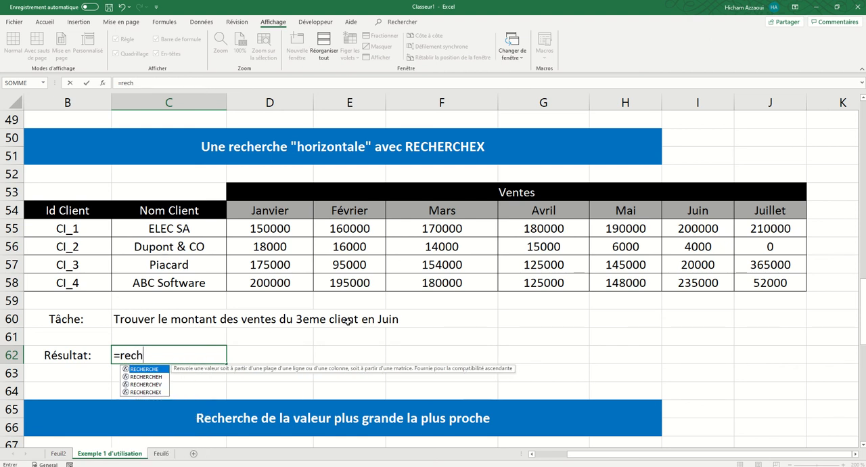
{"action": "double_click", "coordinate": [147, 392]}
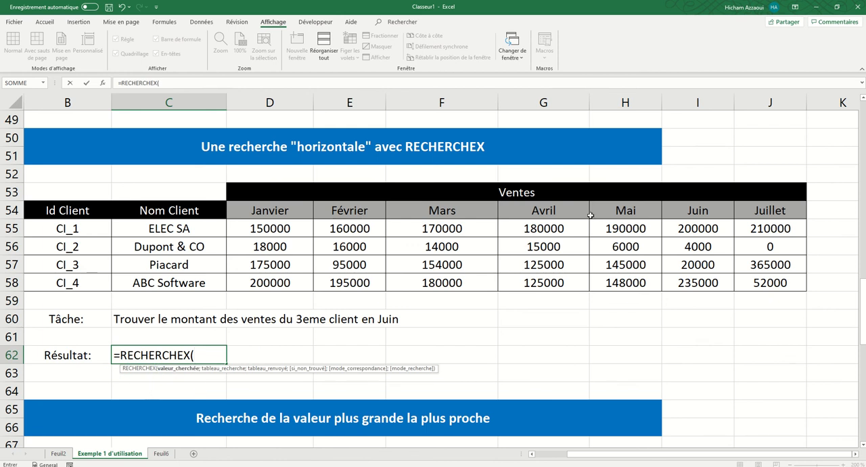
{"action": "left_click", "coordinate": [680, 211]}
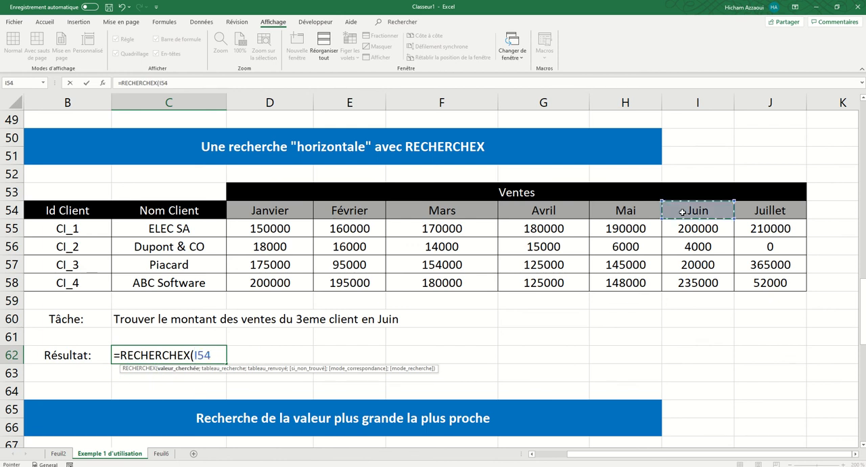
{"action": "type", "text": ";"}
{"action": "left_click_drag", "start_coordinate": [766, 207], "coordinate": [66, 211]}
{"action": "type", "text": ";"}
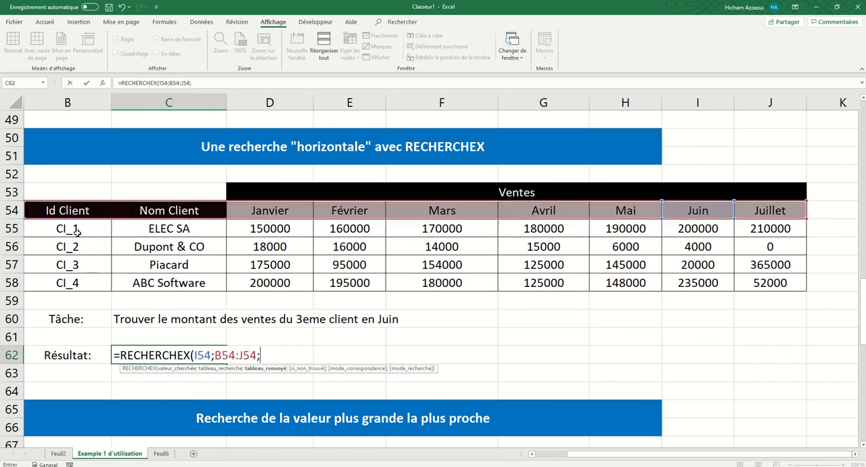
{"action": "left_click_drag", "start_coordinate": [48, 266], "coordinate": [747, 264]}
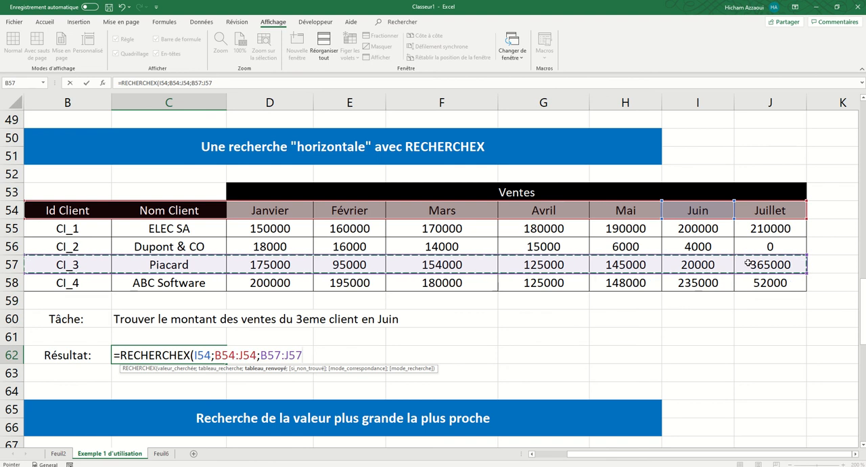
{"action": "key", "text": "Return"}
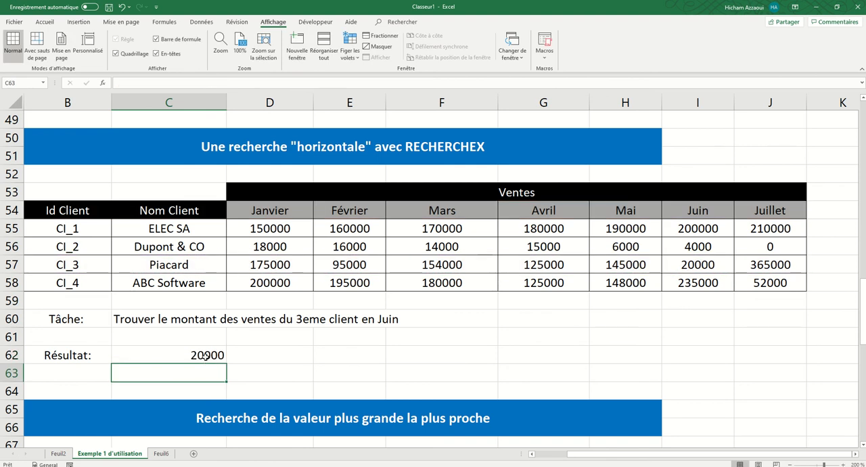
Step: Check the C62 result against the third client's Juin sales in row 57
{"action": "left_click", "coordinate": [12, 265]}
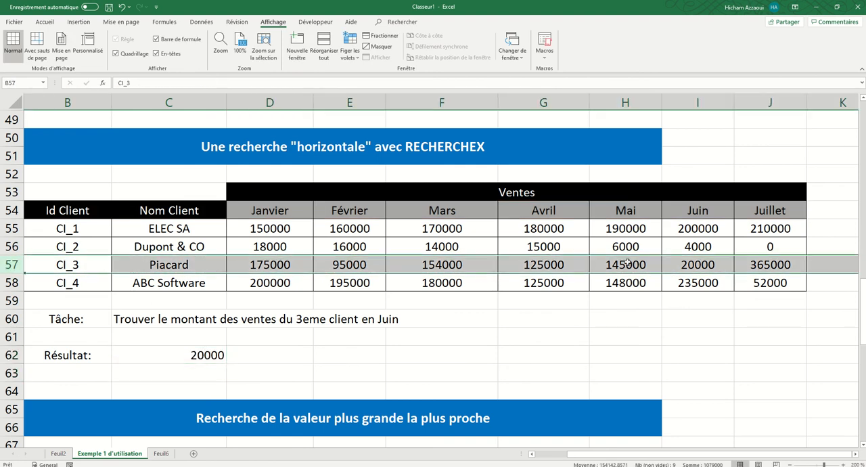
{"action": "left_click", "coordinate": [701, 262]}
{"action": "left_click_drag", "start_coordinate": [699, 208], "coordinate": [700, 265]}
{"action": "left_click", "coordinate": [701, 266]}
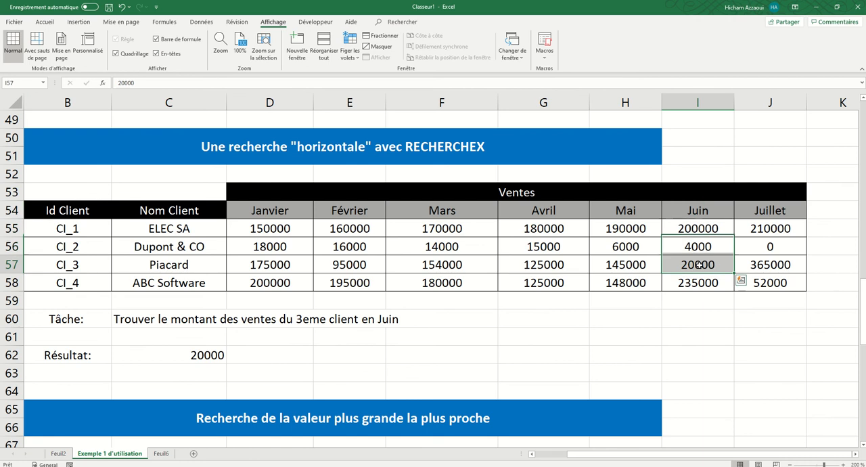
Step: Fill result cell C62 with the standard light green colour and centre its content horizontally
{"action": "left_click", "coordinate": [199, 354]}
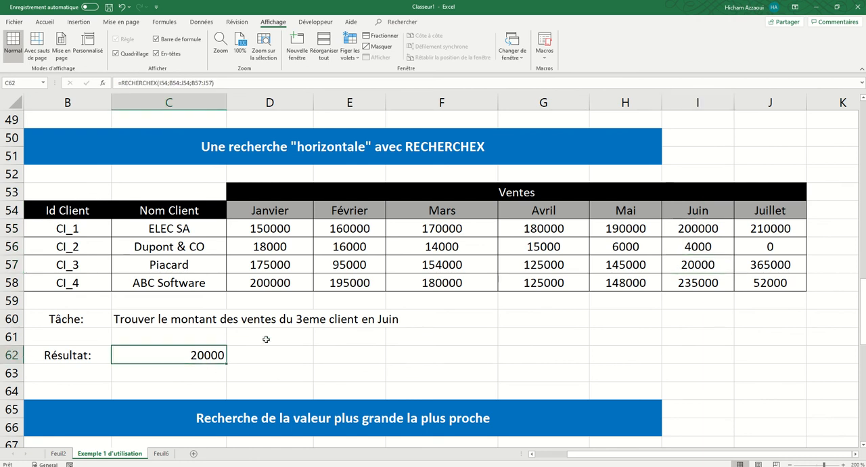
{"action": "left_click", "coordinate": [45, 22]}
{"action": "left_click", "coordinate": [184, 53]}
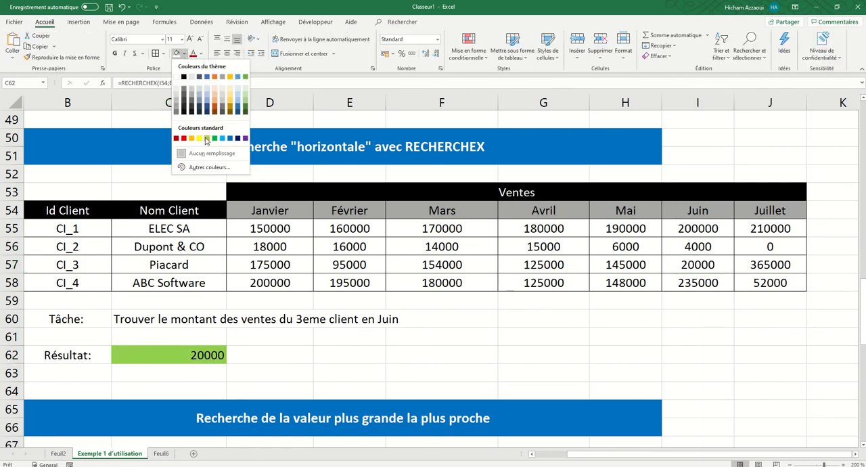
{"action": "left_click", "coordinate": [207, 140]}
{"action": "left_click", "coordinate": [226, 53]}
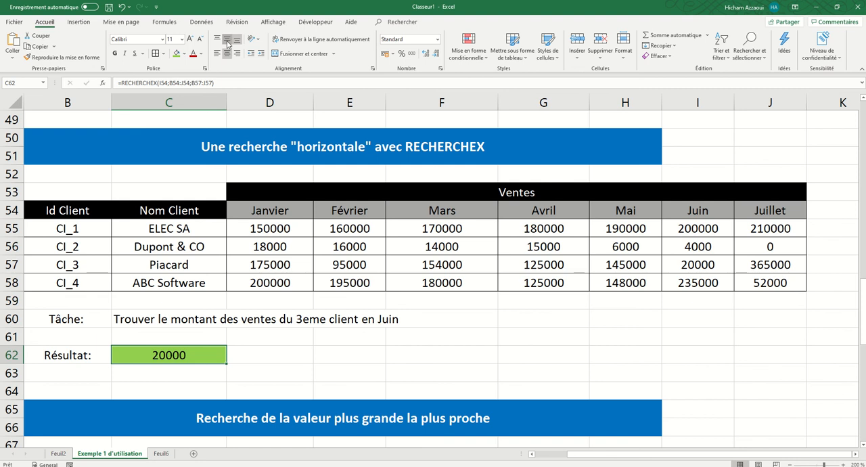
Step: Review the "Recherche de la valeur plus grande la plus proche" section: Client ID, Distance and Nom du client columns and the maximum free-delivery distance in I68
{"action": "scroll", "coordinate": [373, 229], "scroll_direction": "down", "scroll_amount": 9}
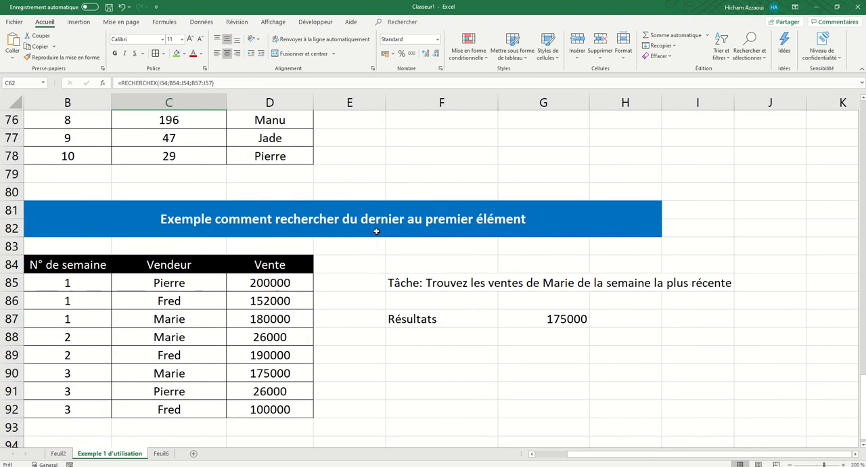
{"action": "scroll", "coordinate": [376, 231], "scroll_direction": "up", "scroll_amount": 4}
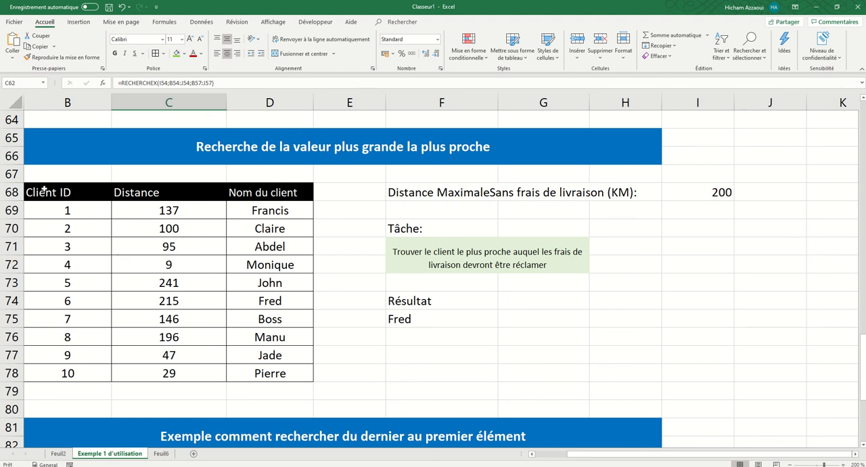
{"action": "left_click_drag", "start_coordinate": [67, 210], "coordinate": [69, 354]}
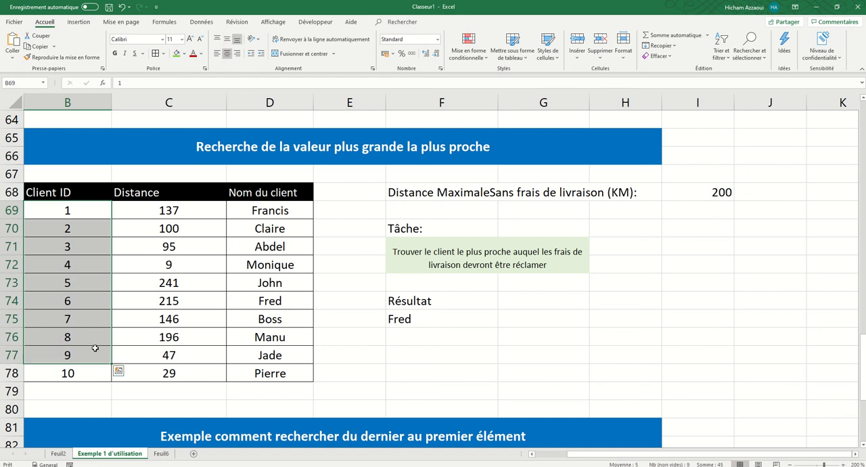
{"action": "left_click_drag", "start_coordinate": [156, 220], "coordinate": [170, 376]}
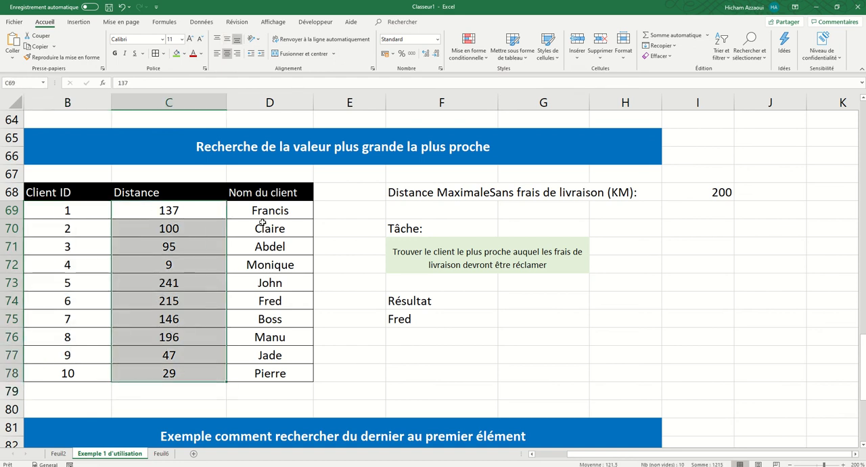
{"action": "left_click", "coordinate": [272, 211]}
{"action": "left_click_drag", "start_coordinate": [273, 212], "coordinate": [271, 373]}
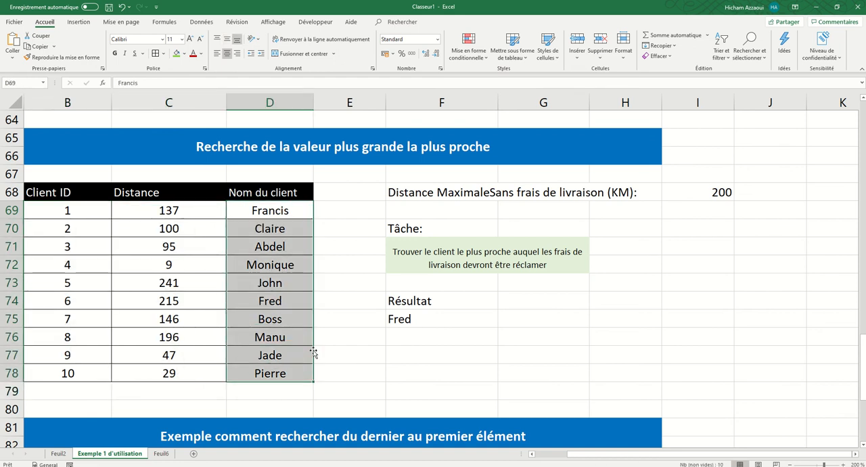
{"action": "left_click", "coordinate": [440, 193]}
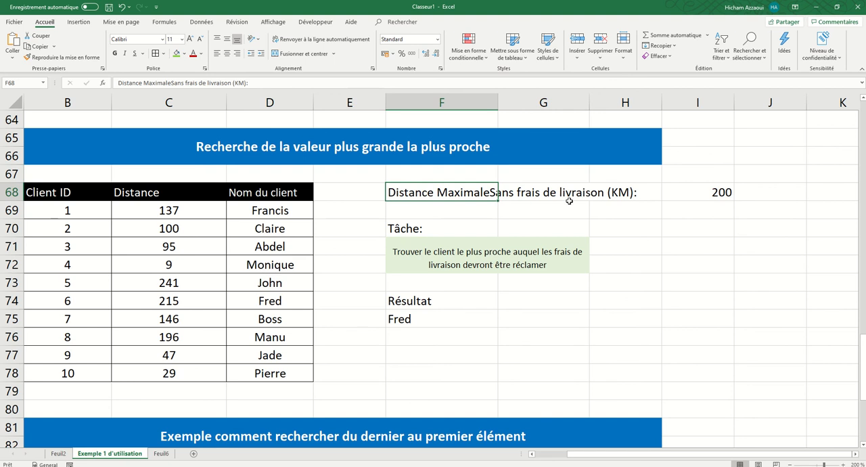
{"action": "left_click", "coordinate": [713, 192]}
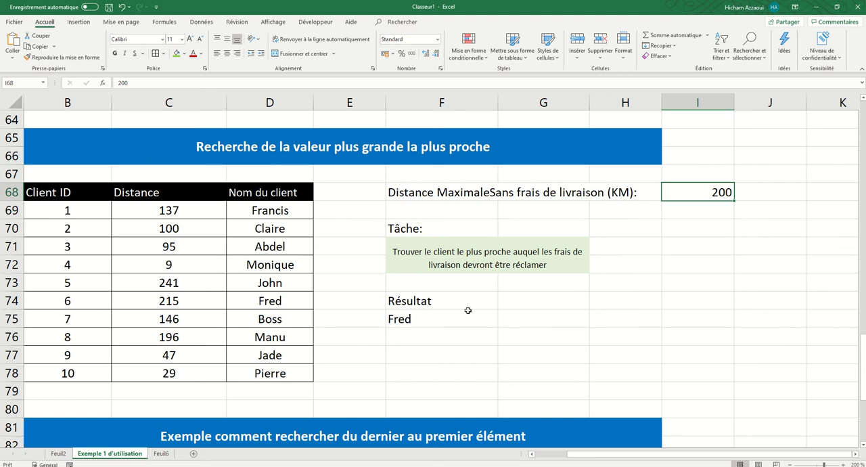
Step: Clear the existing RECHERCHEX formula from result cell F75
{"action": "left_click", "coordinate": [430, 325]}
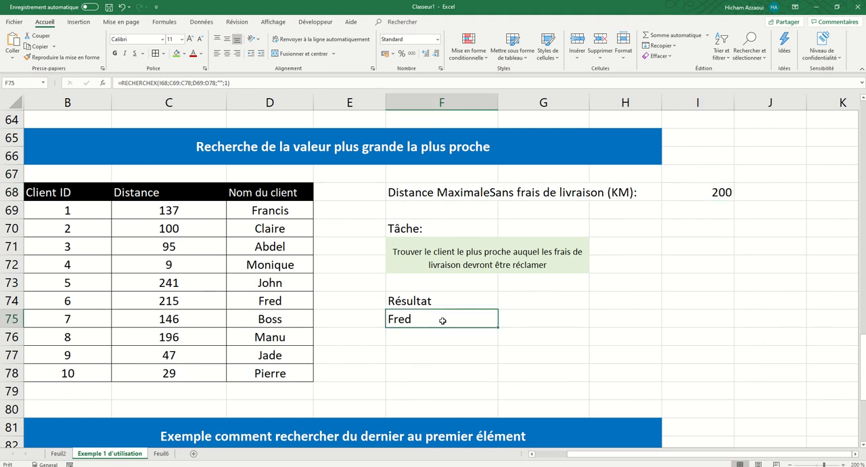
{"action": "key", "text": "Delete"}
{"action": "type", "text": "=rech"}
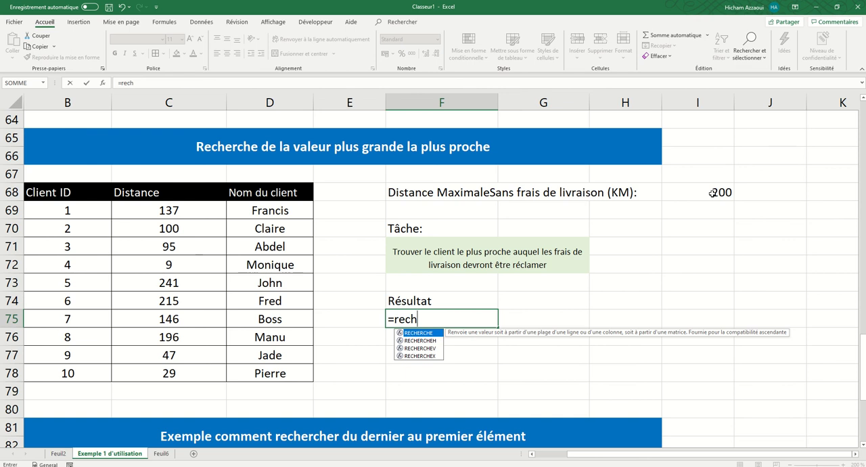
{"action": "key", "text": "Escape"}
{"action": "key", "text": "Escape"}
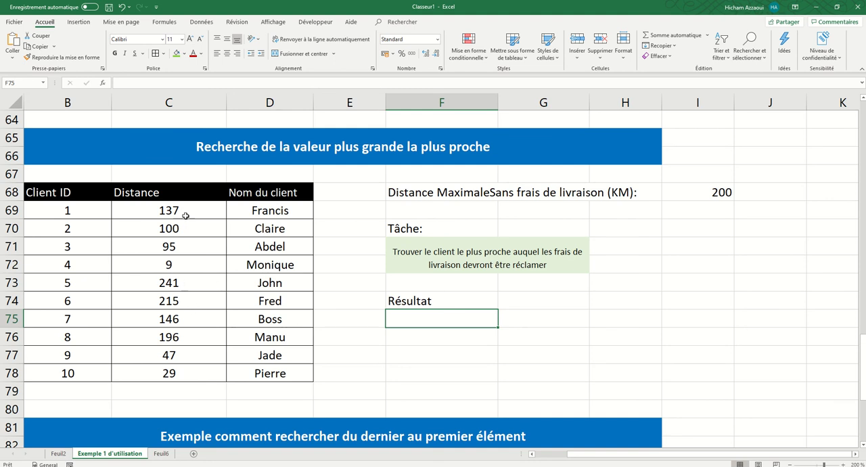
Step: Start a RECHERCHEX formula in F75 with lookup value I68, lookup array C69:C78 and return array D69:D78
{"action": "left_click_drag", "start_coordinate": [186, 213], "coordinate": [187, 372]}
{"action": "left_click", "coordinate": [417, 320]}
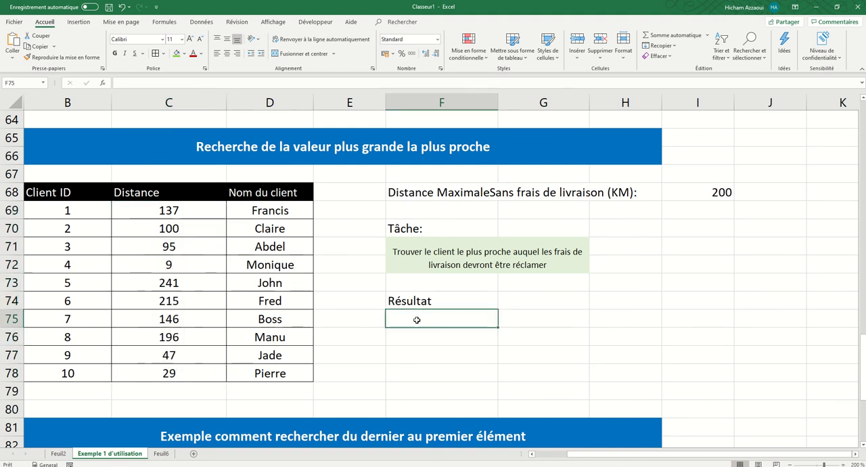
{"action": "type", "text": "=rech"}
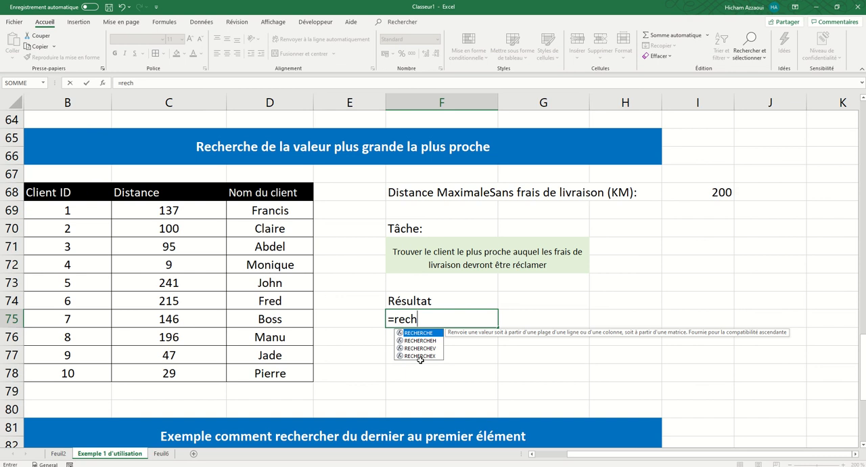
{"action": "double_click", "coordinate": [421, 356]}
{"action": "left_click", "coordinate": [701, 189]}
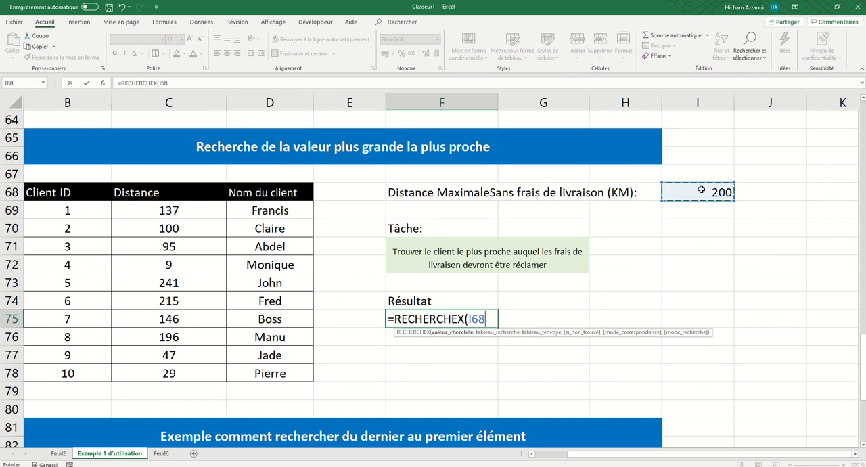
{"action": "type", "text": ";"}
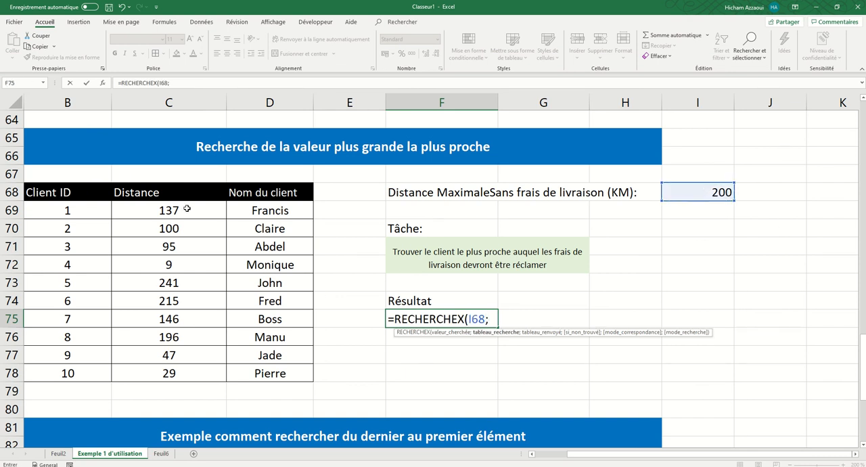
{"action": "left_click_drag", "start_coordinate": [173, 209], "coordinate": [180, 371]}
{"action": "type", "text": ";"}
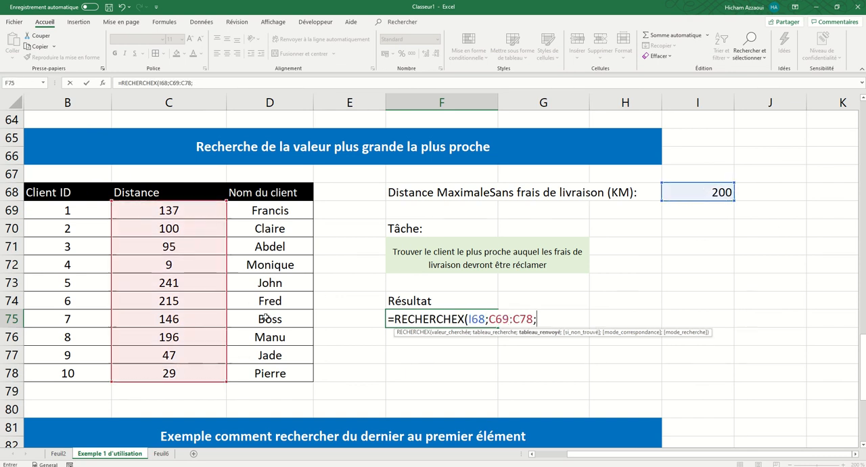
{"action": "left_click_drag", "start_coordinate": [290, 216], "coordinate": [285, 369]}
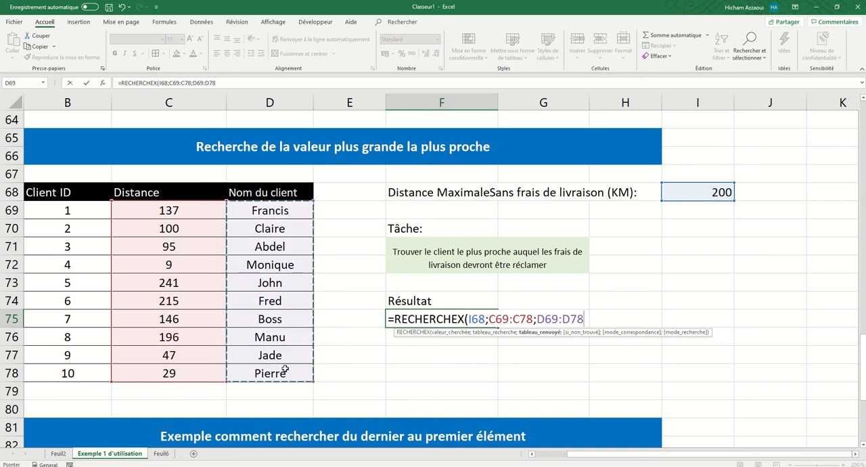
{"action": "type", "text": ";"}
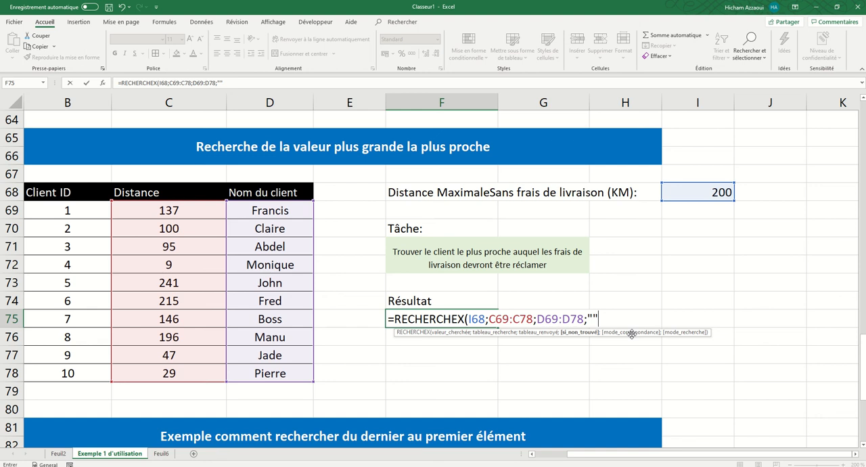
Step: Complete the F75 formula with "" as si_non_trouvé and match mode 1 (exact match or next larger item)
{"action": "type", "text": ";"}
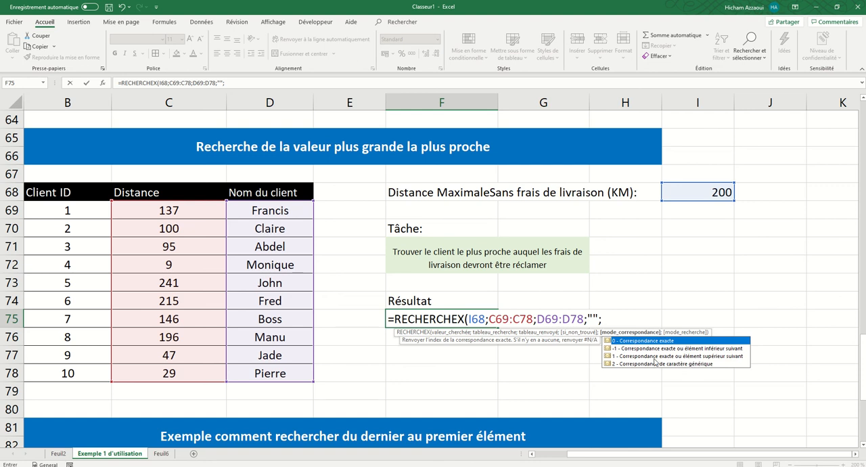
{"action": "left_click", "coordinate": [628, 356]}
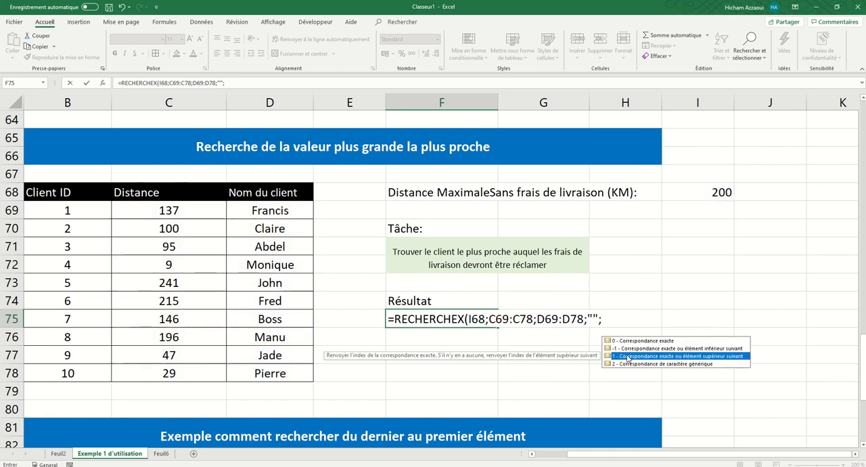
{"action": "double_click", "coordinate": [628, 357]}
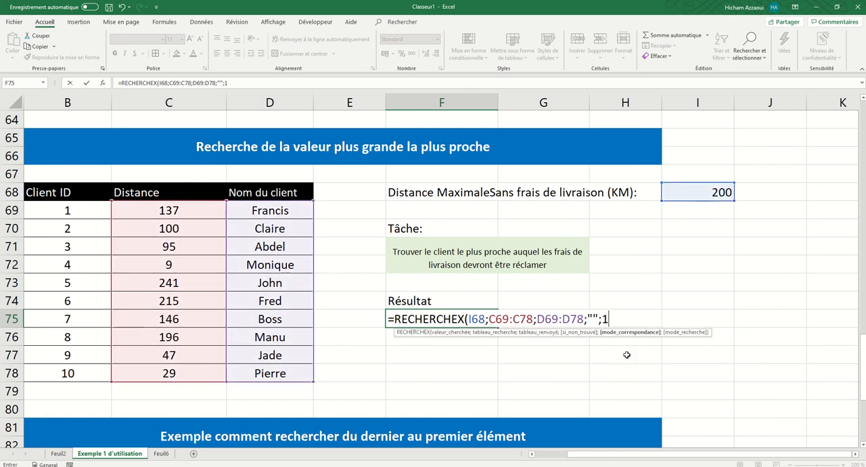
{"action": "type", "text": ")"}
{"action": "key", "text": "Return"}
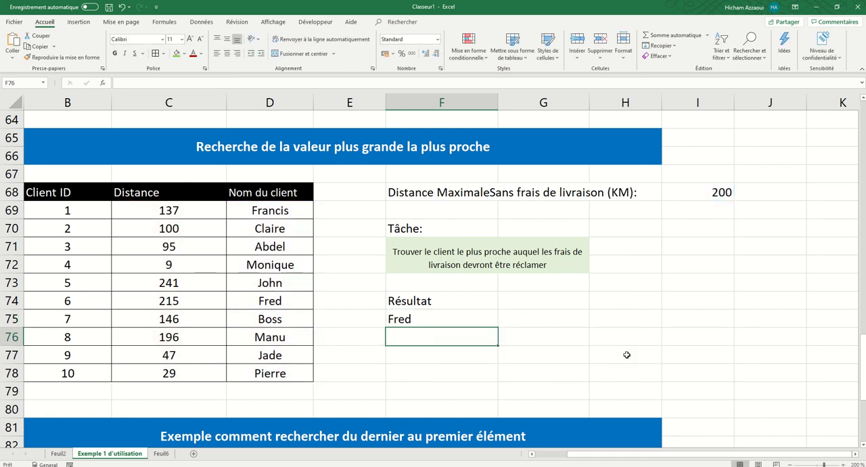
Step: Check the F75 result against the client's row 74 distance and the whole Distance column
{"action": "left_click", "coordinate": [427, 316]}
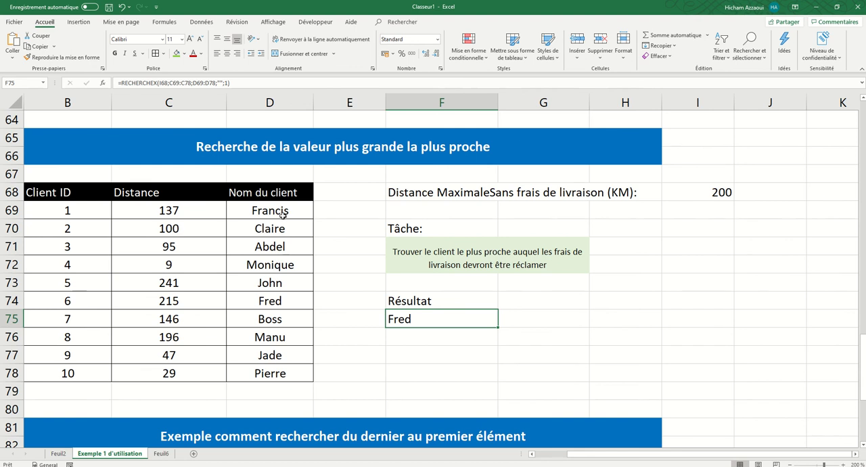
{"action": "left_click", "coordinate": [269, 302]}
{"action": "left_click", "coordinate": [171, 302]}
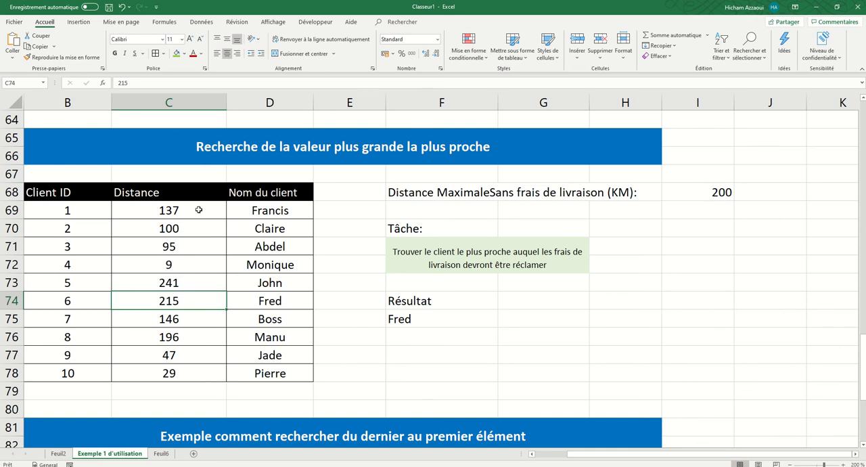
{"action": "left_click_drag", "start_coordinate": [196, 208], "coordinate": [199, 373]}
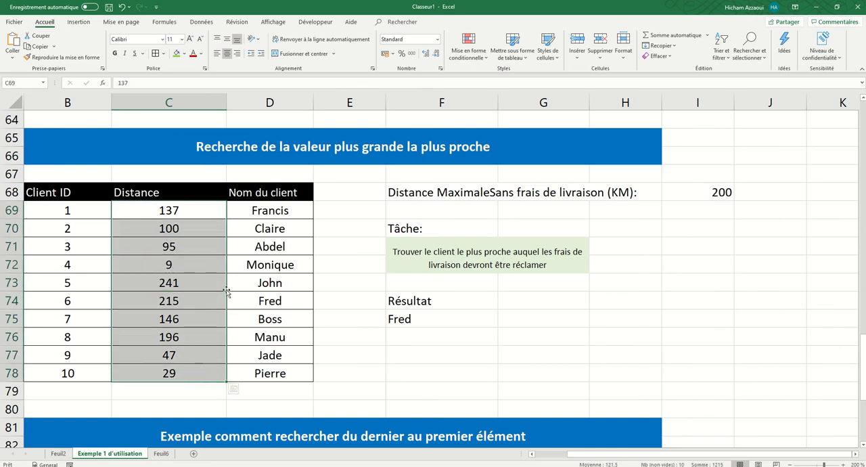
Step: Change the match mode in the F75 formula to -1 and compare the result with the distance in C76
{"action": "left_click", "coordinate": [390, 321]}
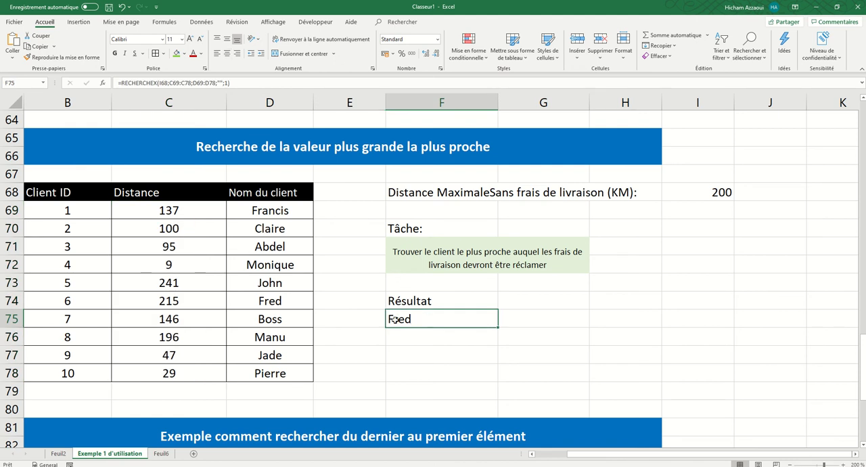
{"action": "left_click", "coordinate": [227, 83]}
{"action": "type", "text": "-"}
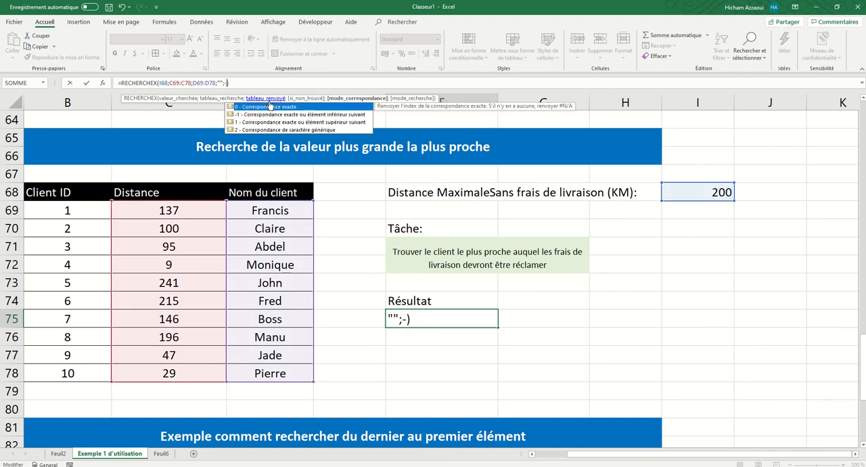
{"action": "key", "text": "Return"}
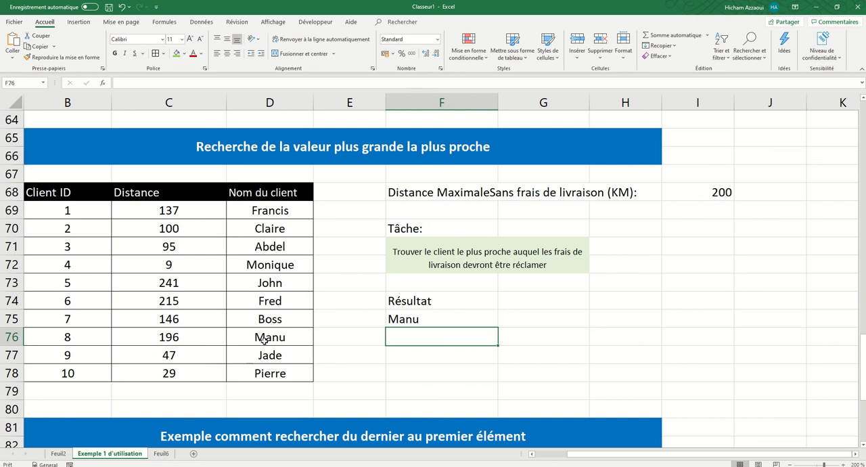
{"action": "left_click", "coordinate": [170, 340]}
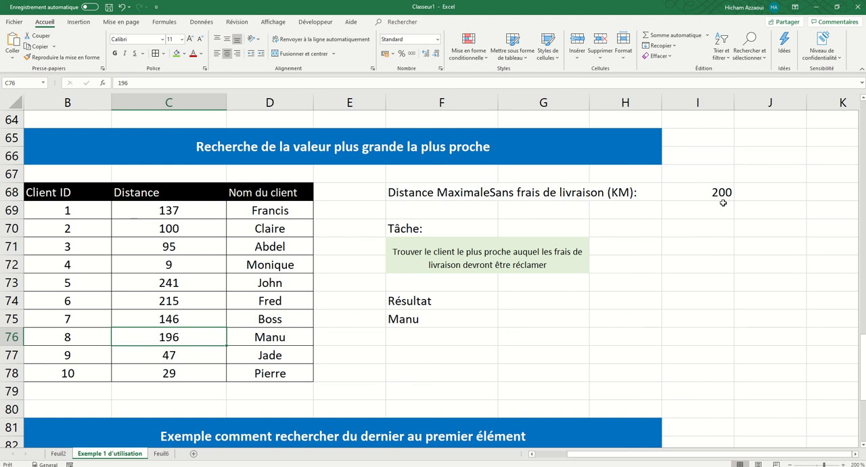
{"action": "left_click", "coordinate": [403, 320]}
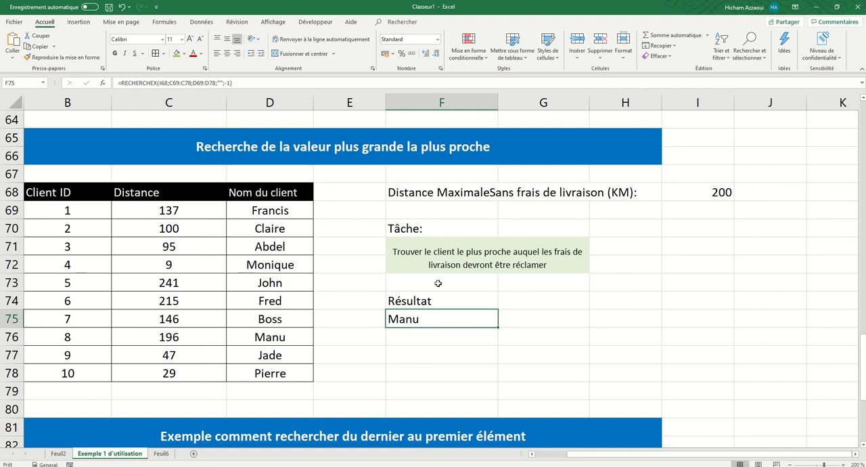
Step: Review the "Exemple comment rechercher du dernier au premier élément" section and its N° de semaine, Vendeur and Vente columns
{"action": "scroll", "coordinate": [437, 283], "scroll_direction": "down", "scroll_amount": 5}
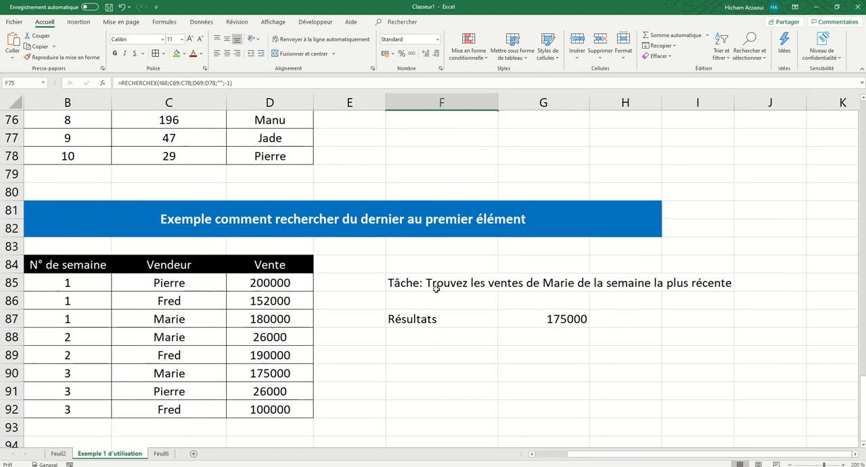
{"action": "scroll", "coordinate": [436, 289], "scroll_direction": "down", "scroll_amount": 2}
{"action": "scroll", "coordinate": [437, 288], "scroll_direction": "up", "scroll_amount": 3}
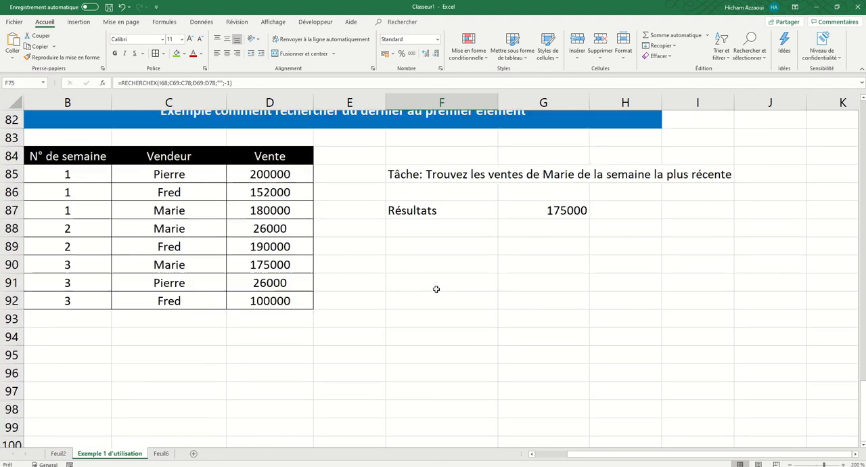
{"action": "scroll", "coordinate": [438, 293], "scroll_direction": "down", "scroll_amount": 1}
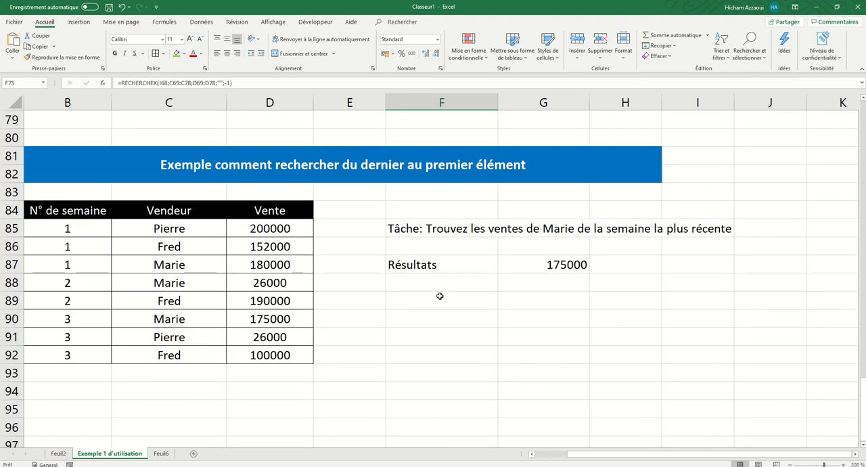
{"action": "left_click_drag", "start_coordinate": [62, 211], "coordinate": [76, 356]}
{"action": "left_click_drag", "start_coordinate": [170, 210], "coordinate": [193, 356]}
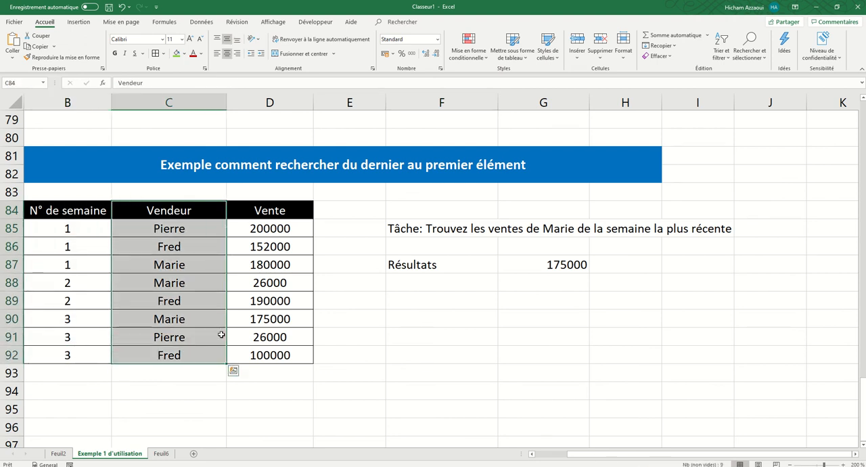
{"action": "left_click_drag", "start_coordinate": [275, 213], "coordinate": [269, 349]}
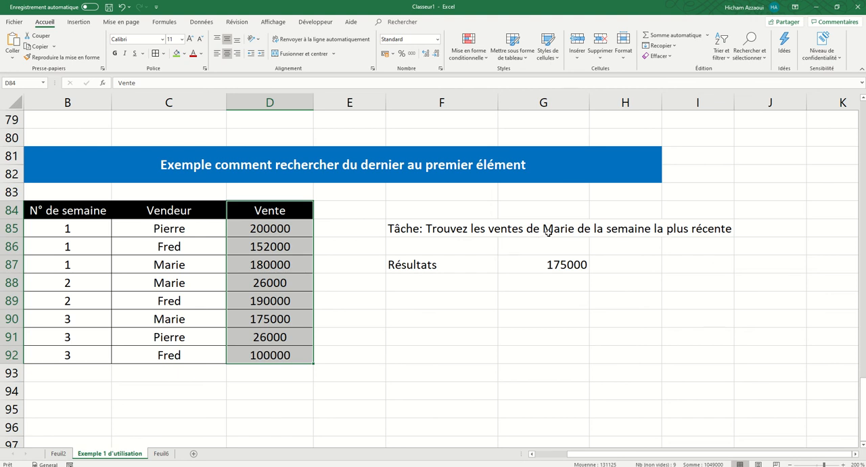
Step: Fill the task vendor's cells C87, C88 and C90 with green and check the matching week 3 sale in D90
{"action": "left_click", "coordinate": [169, 318]}
{"action": "left_click", "coordinate": [171, 264]}
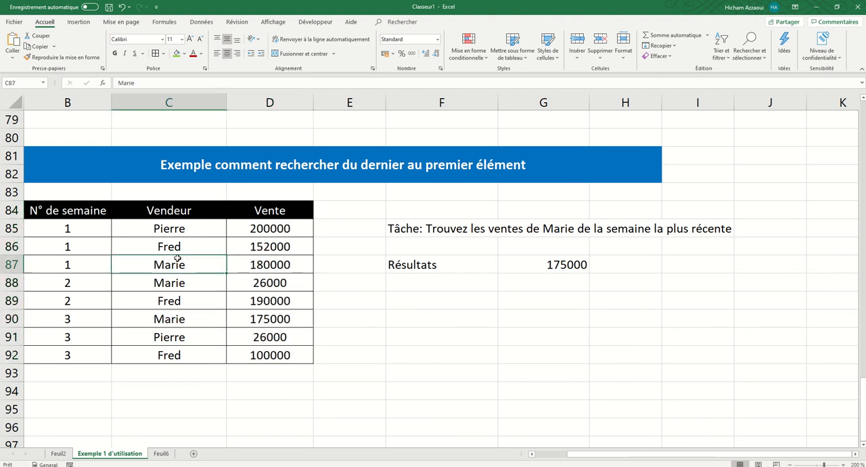
{"action": "left_click", "coordinate": [176, 54]}
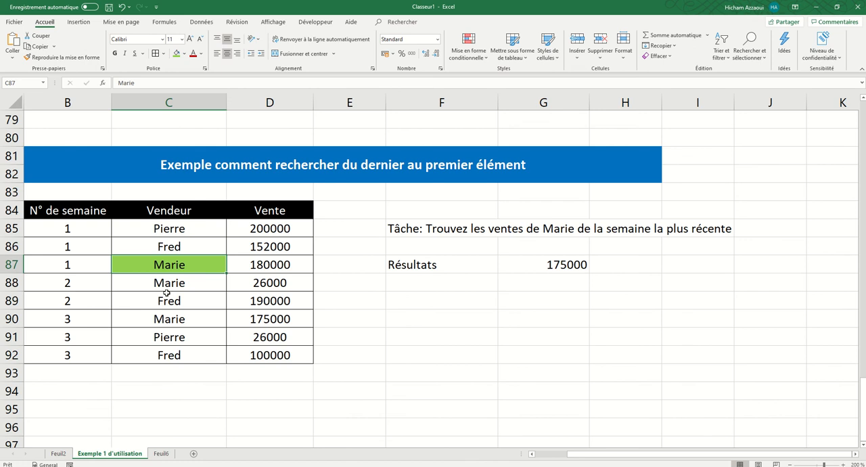
{"action": "left_click", "coordinate": [166, 295]}
{"action": "left_click_drag", "start_coordinate": [97, 264], "coordinate": [152, 266]}
{"action": "left_click", "coordinate": [151, 287]}
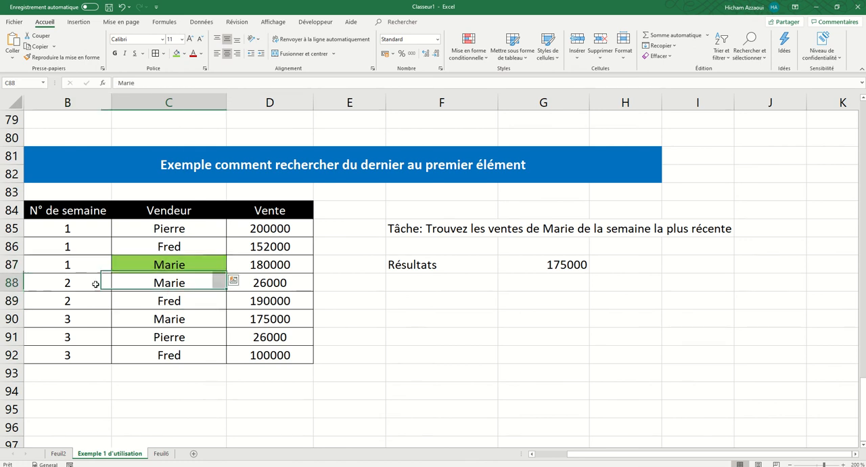
{"action": "left_click_drag", "start_coordinate": [96, 285], "coordinate": [93, 283]}
{"action": "left_click", "coordinate": [164, 284]}
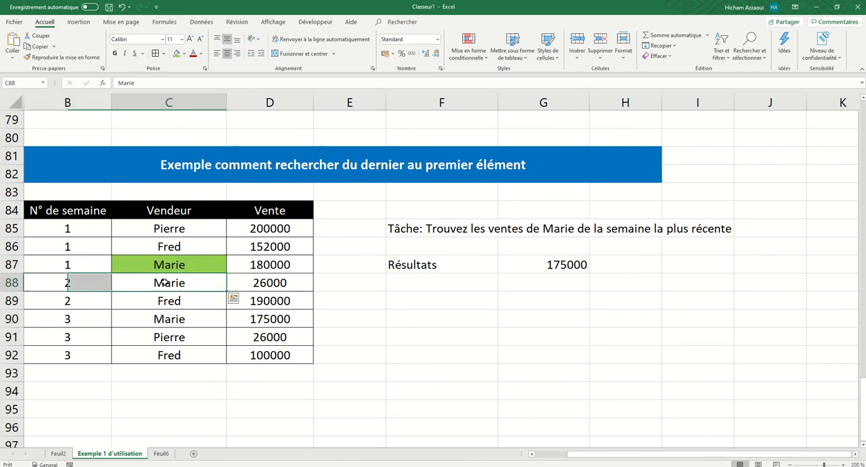
{"action": "left_click", "coordinate": [176, 54]}
{"action": "left_click", "coordinate": [174, 326]}
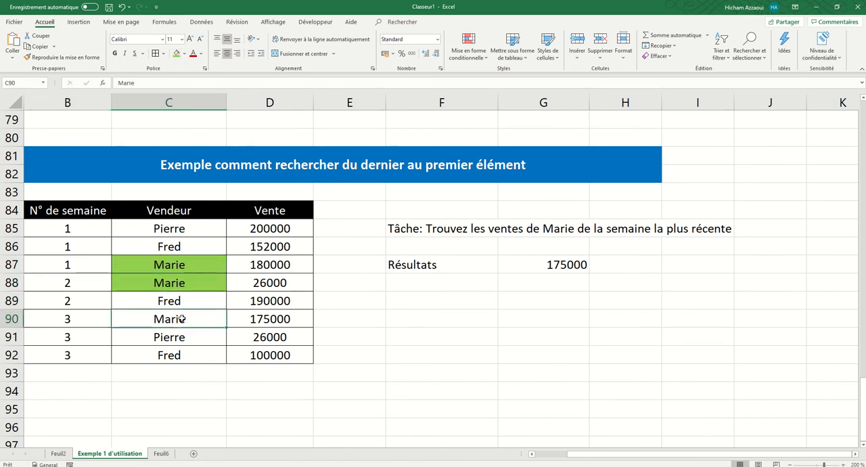
{"action": "left_click", "coordinate": [175, 54]}
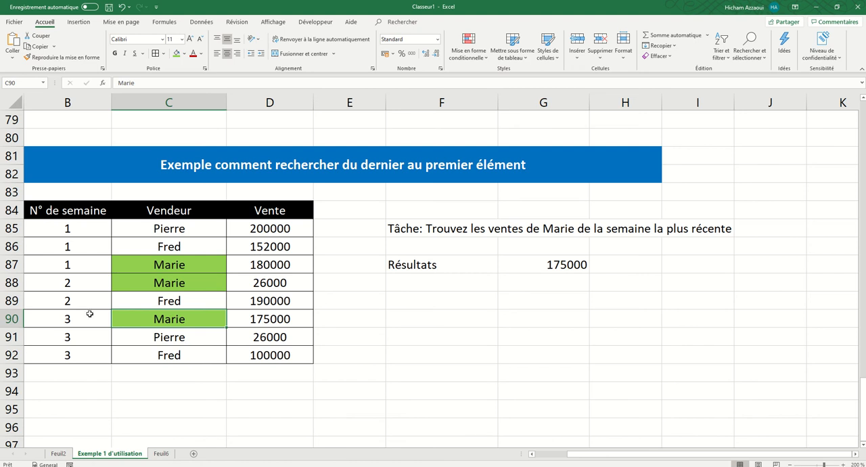
{"action": "left_click_drag", "start_coordinate": [273, 318], "coordinate": [177, 317]}
{"action": "left_click", "coordinate": [264, 324]}
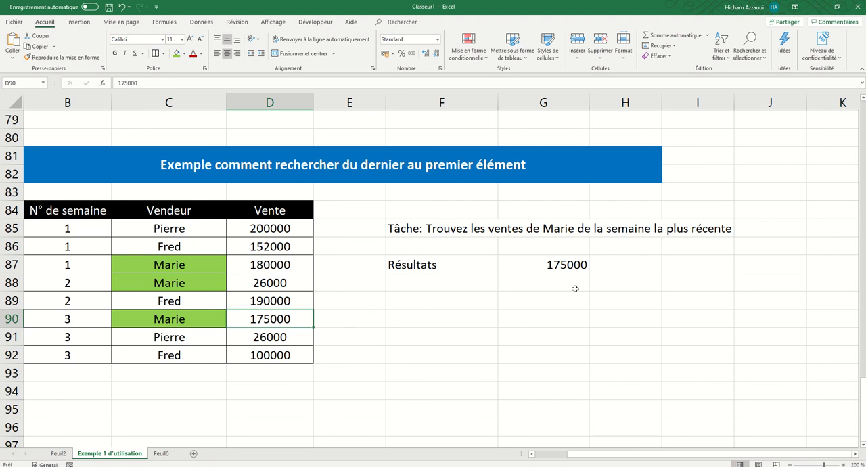
Step: Start a new RECHERCHEX formula in G87 with the task vendor's name as the lookup value
{"action": "left_click", "coordinate": [546, 267]}
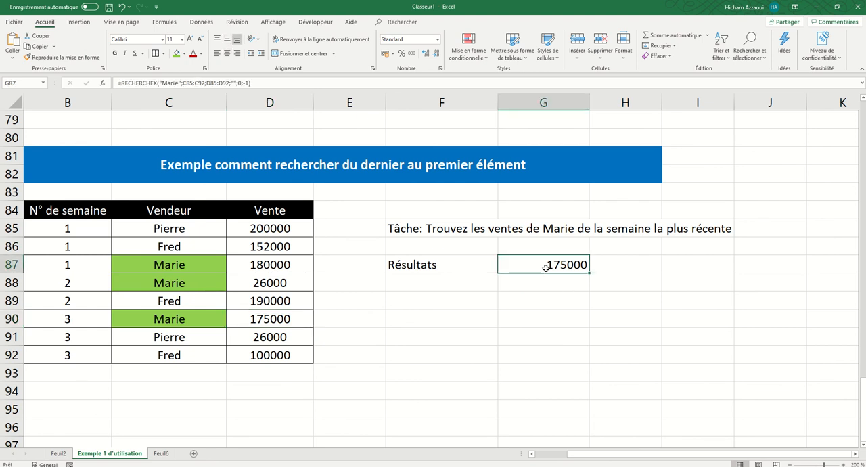
{"action": "type", "text": "="}
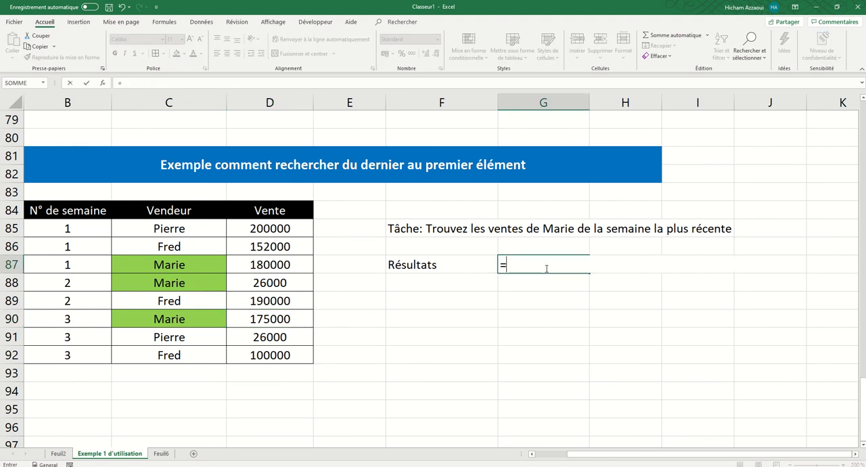
{"action": "type", "text": "r\"ech"}
{"action": "key", "text": "BackSpace"}
{"action": "key", "text": "BackSpace"}
{"action": "key", "text": "BackSpace"}
{"action": "type", "text": "eche"}
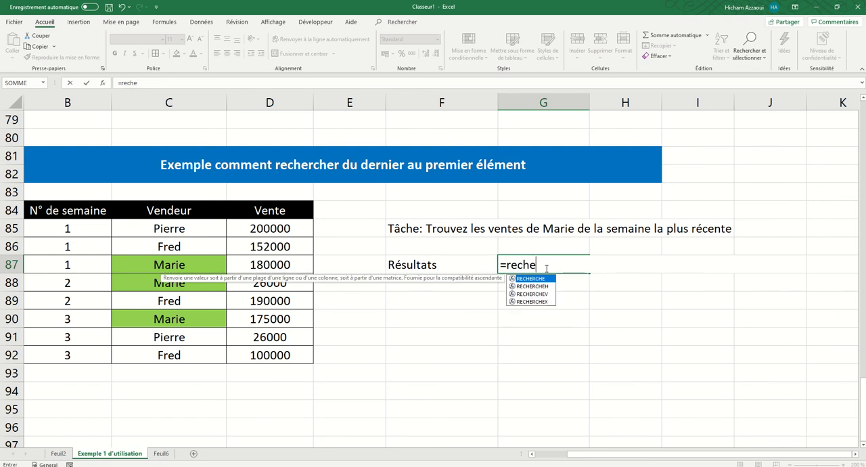
{"action": "double_click", "coordinate": [534, 302]}
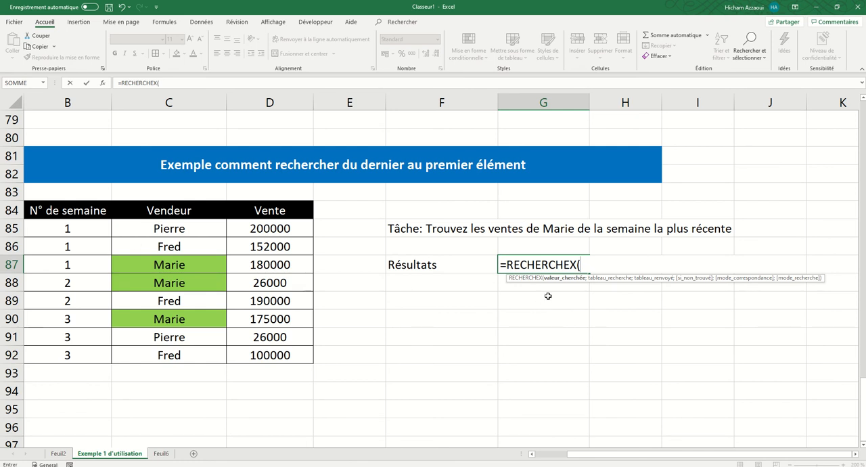
{"action": "type", "text": "\"Marie\";"}
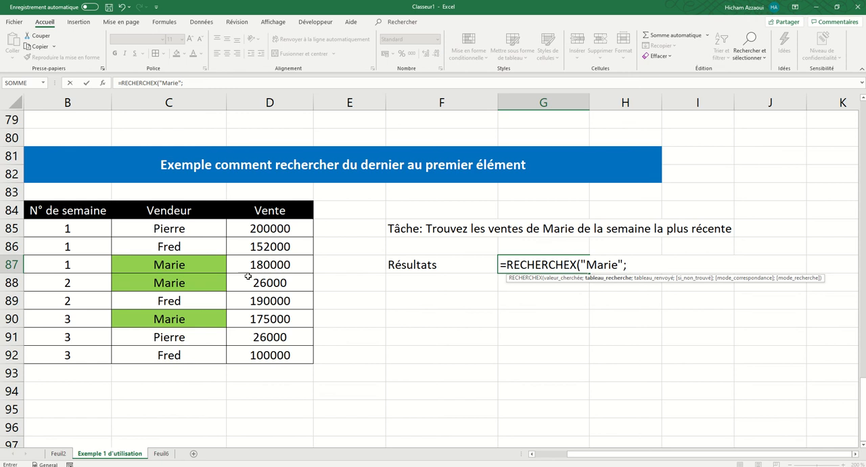
Step: Give the G87 formula the lookup range C85:C92 and the return range D85:D92
{"action": "left_click_drag", "start_coordinate": [183, 230], "coordinate": [203, 315]}
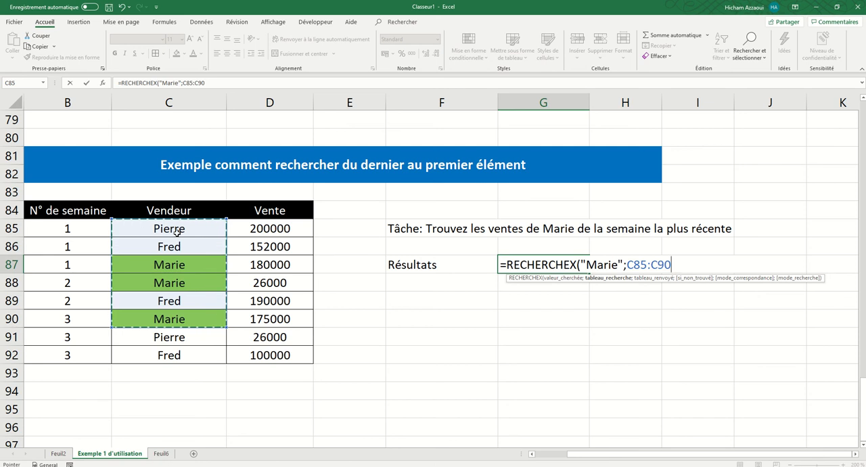
{"action": "left_click_drag", "start_coordinate": [177, 230], "coordinate": [188, 355]}
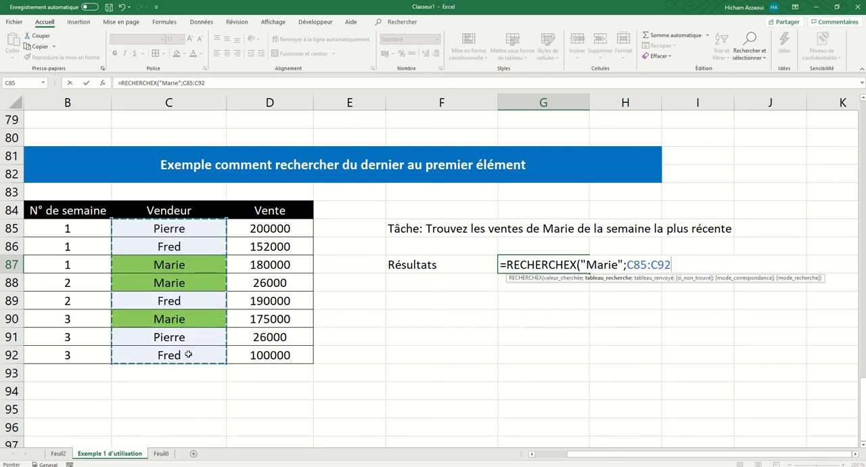
{"action": "type", "text": ";"}
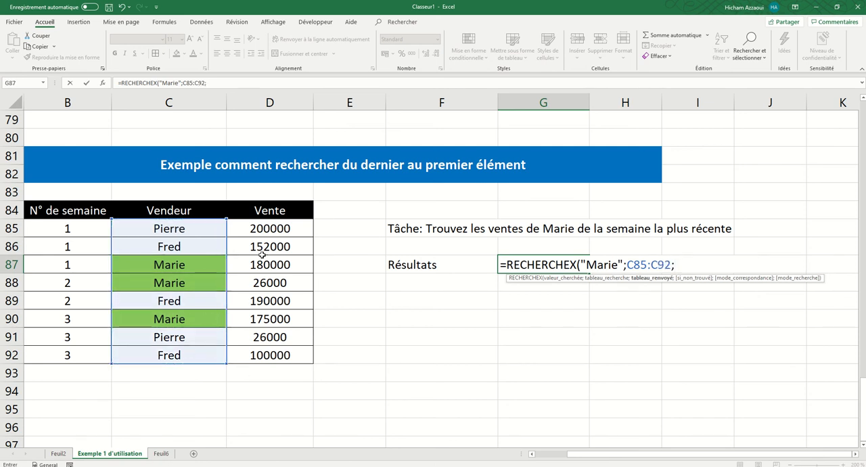
{"action": "left_click_drag", "start_coordinate": [266, 230], "coordinate": [284, 356]}
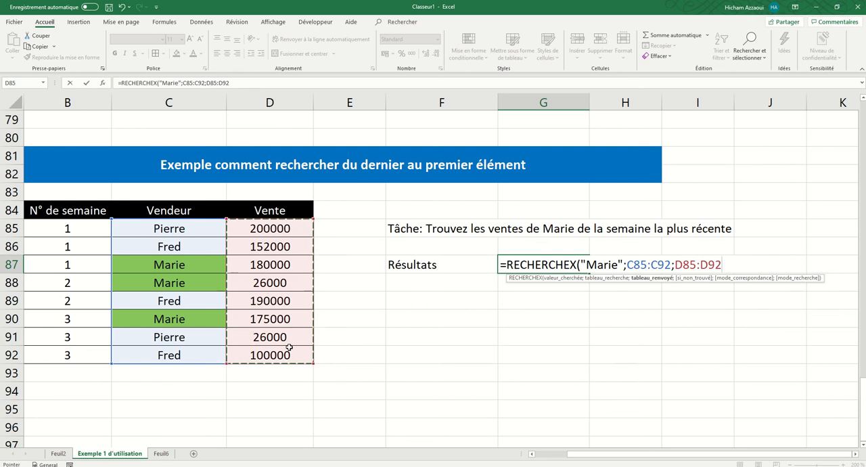
{"action": "type", "text": ";"}
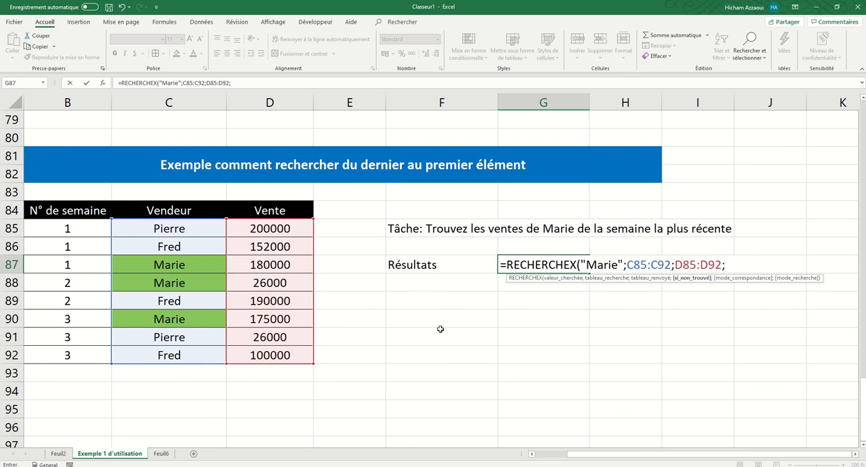
{"action": "type", "text": "\"\";"}
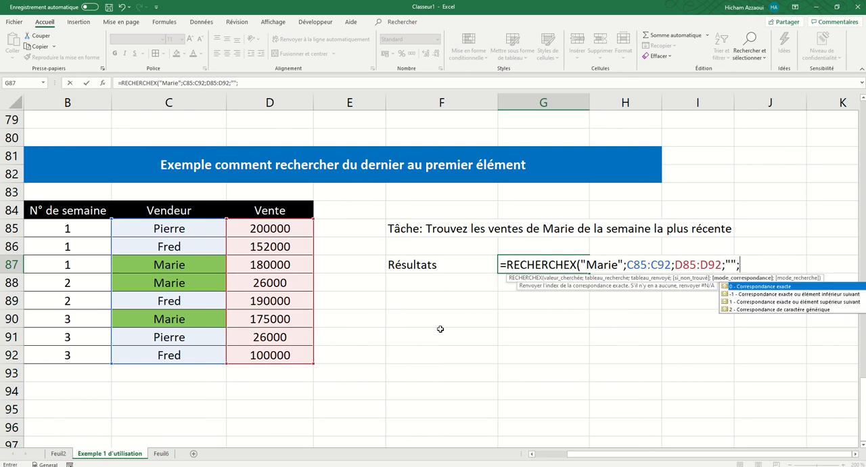
{"action": "type", "text": "-1)"}
Step: Complete the G87 formula with empty text for si_non_trouvé and -1 as the match mode
{"action": "key", "text": "Return"}
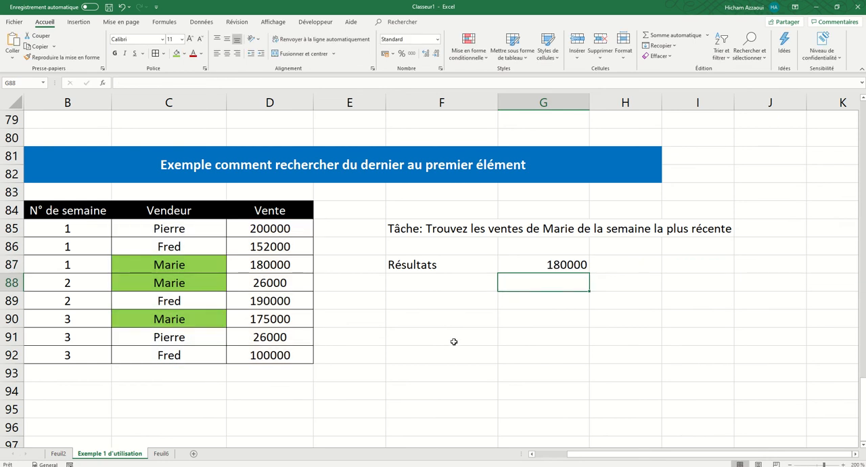
{"action": "left_click", "coordinate": [541, 266]}
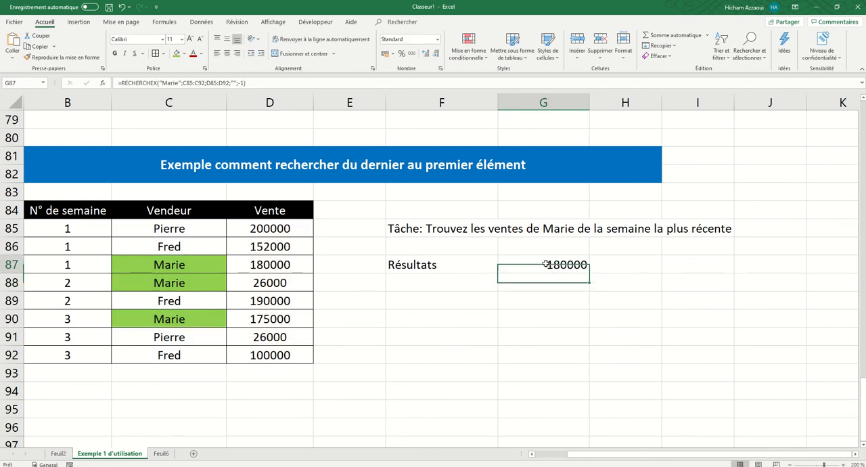
{"action": "left_click", "coordinate": [239, 83]}
{"action": "key", "text": "Return"}
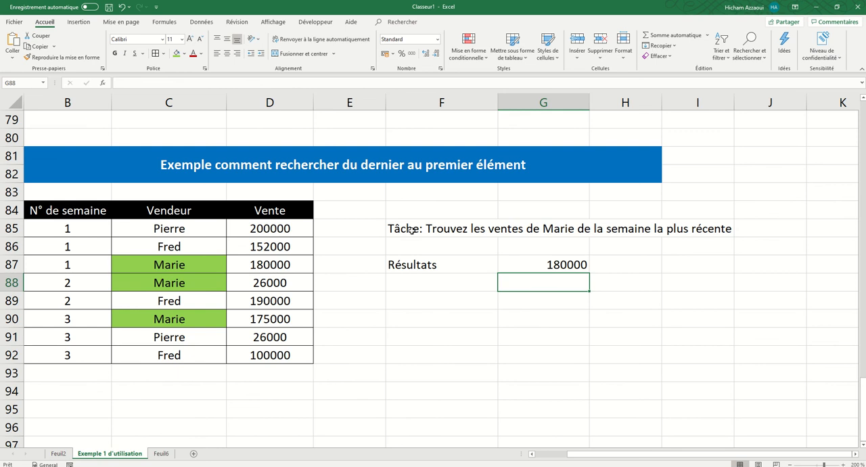
Step: Change the match mode in the G87 formula to 1 - Correspondance exacte ou élément supérieur suivant
{"action": "left_click", "coordinate": [550, 265]}
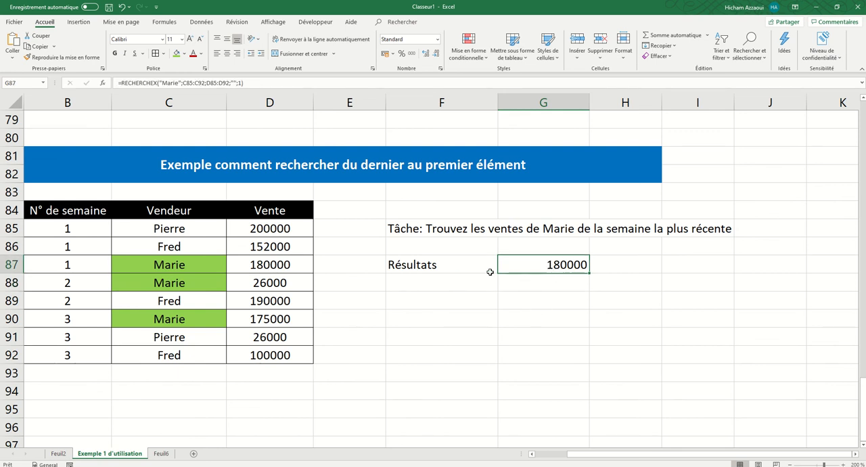
{"action": "left_click", "coordinate": [237, 83]}
{"action": "key", "text": "BackSpace"}
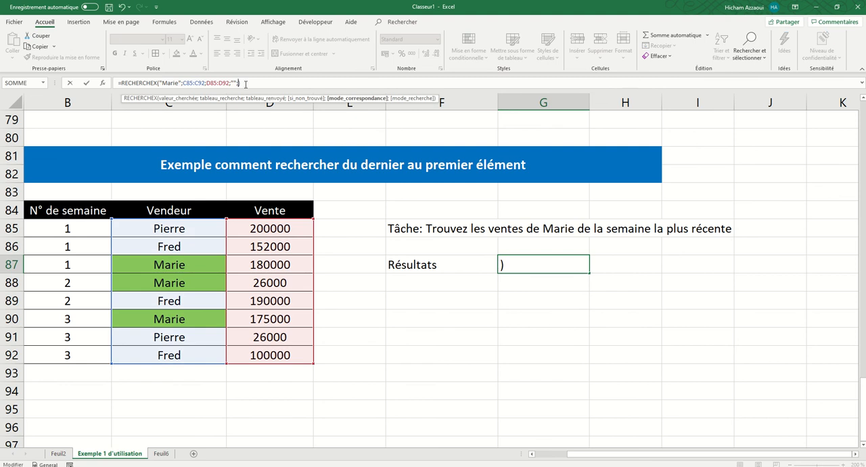
{"action": "type", "text": "1"}
{"action": "key", "text": "ctrl+Return"}
{"action": "left_click", "coordinate": [251, 83]}
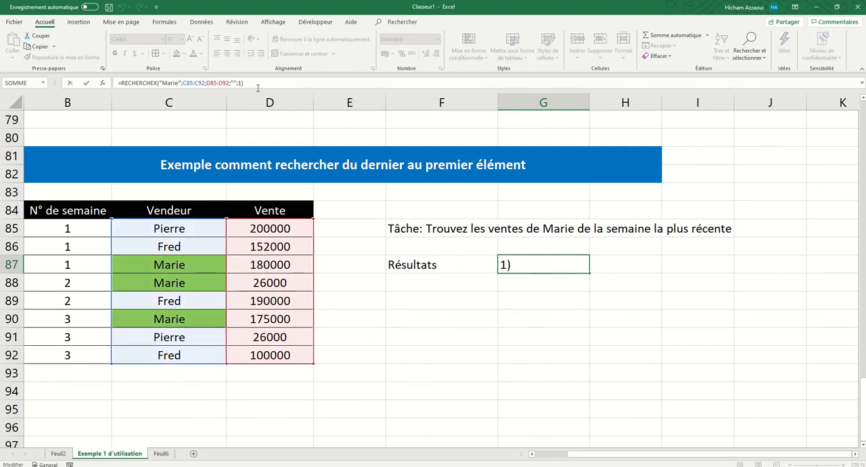
{"action": "key", "text": "BackSpace"}
{"action": "key", "text": "BackSpace"}
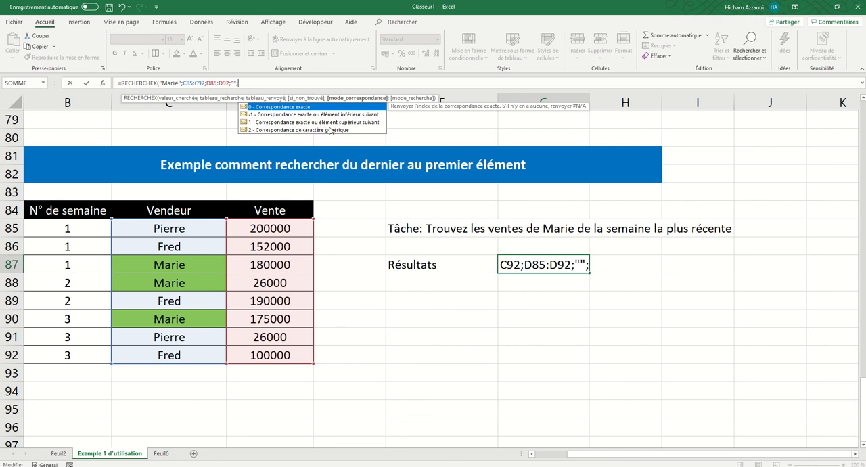
{"action": "double_click", "coordinate": [295, 123]}
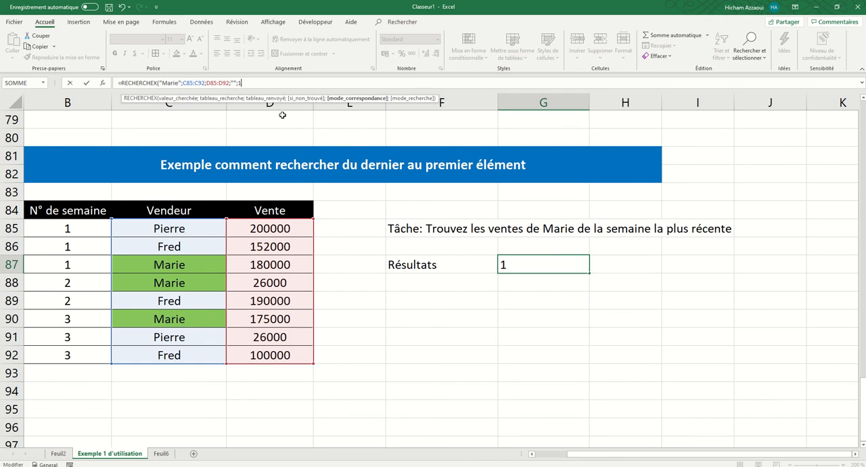
{"action": "key", "text": "Return"}
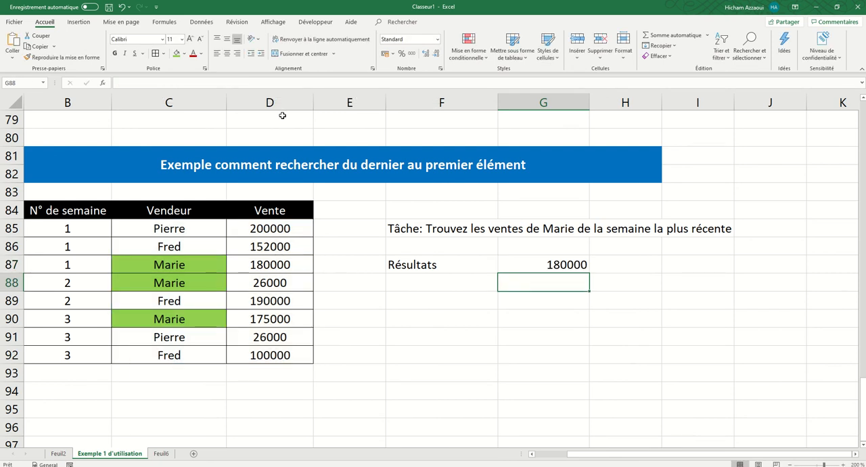
Step: Check the G87 formula, go back over the earlier examples and return to the function's feature list on sheet Feuil2
{"action": "left_click", "coordinate": [560, 267]}
{"action": "scroll", "coordinate": [521, 326], "scroll_direction": "down", "scroll_amount": 1}
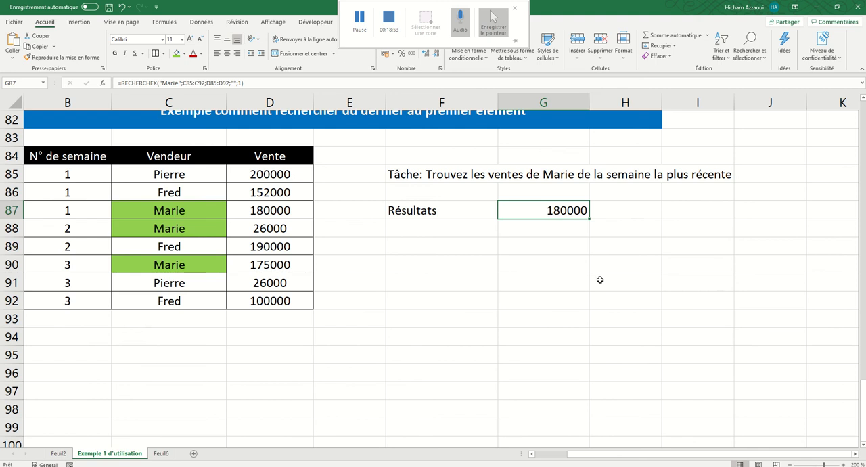
{"action": "left_click", "coordinate": [577, 262]}
{"action": "scroll", "coordinate": [449, 226], "scroll_direction": "up", "scroll_amount": 3}
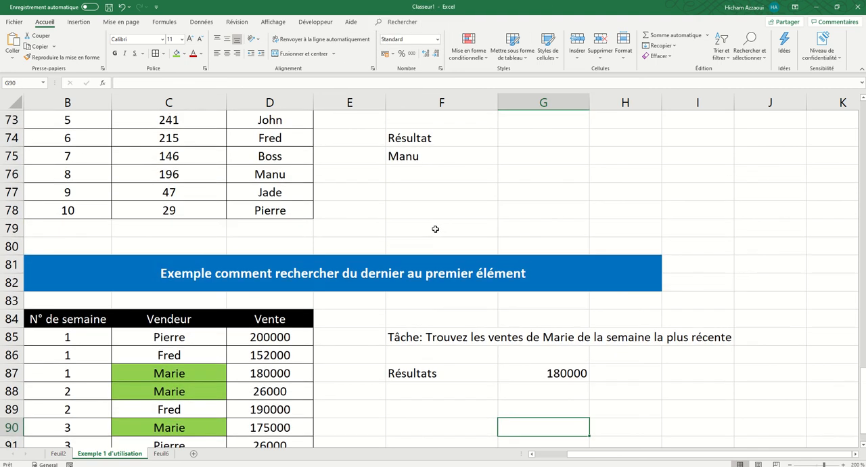
{"action": "scroll", "coordinate": [435, 229], "scroll_direction": "up", "scroll_amount": 2}
{"action": "scroll", "coordinate": [435, 231], "scroll_direction": "up", "scroll_amount": 5}
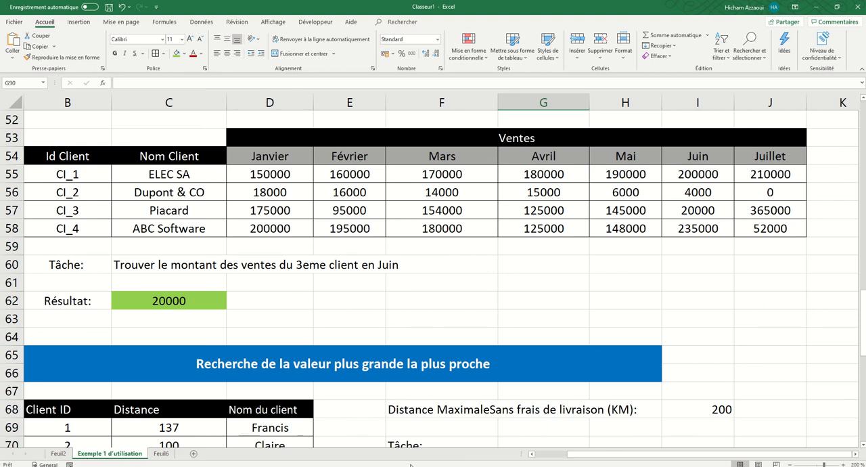
{"action": "left_click", "coordinate": [58, 454]}
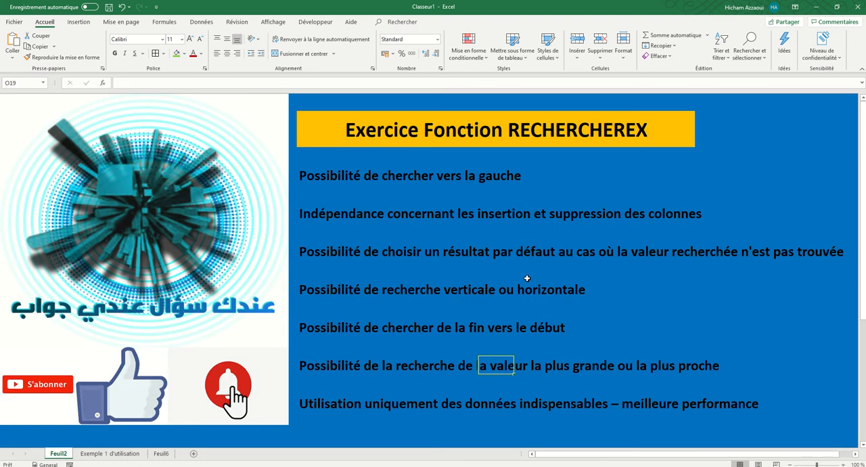